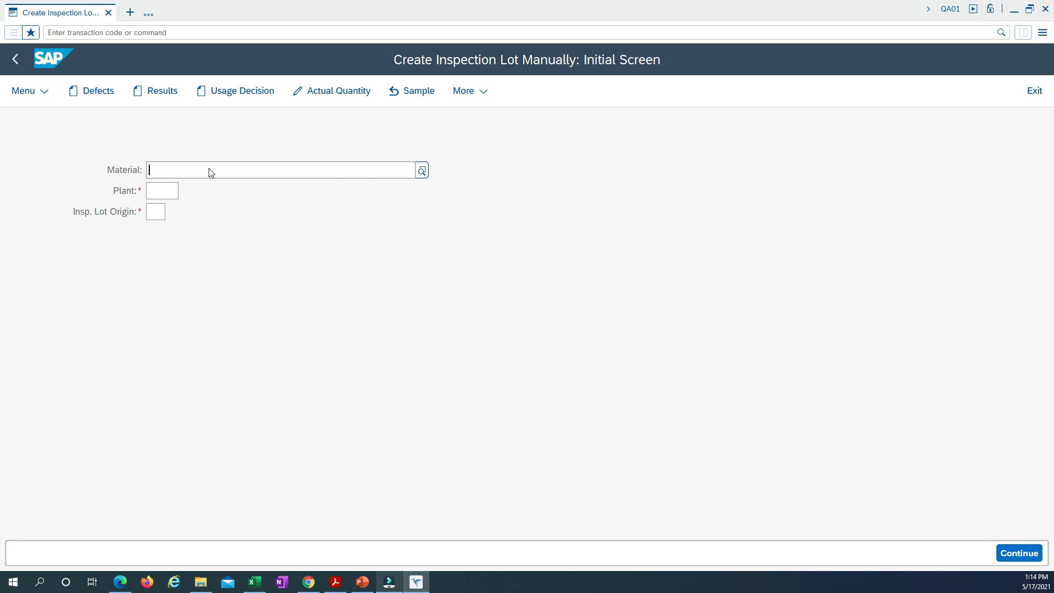
- Start a manual inspection lot for material FL-HCL-DMR in plant C710 with inspection lot origin 89
{"action": "type", "text": "f"}
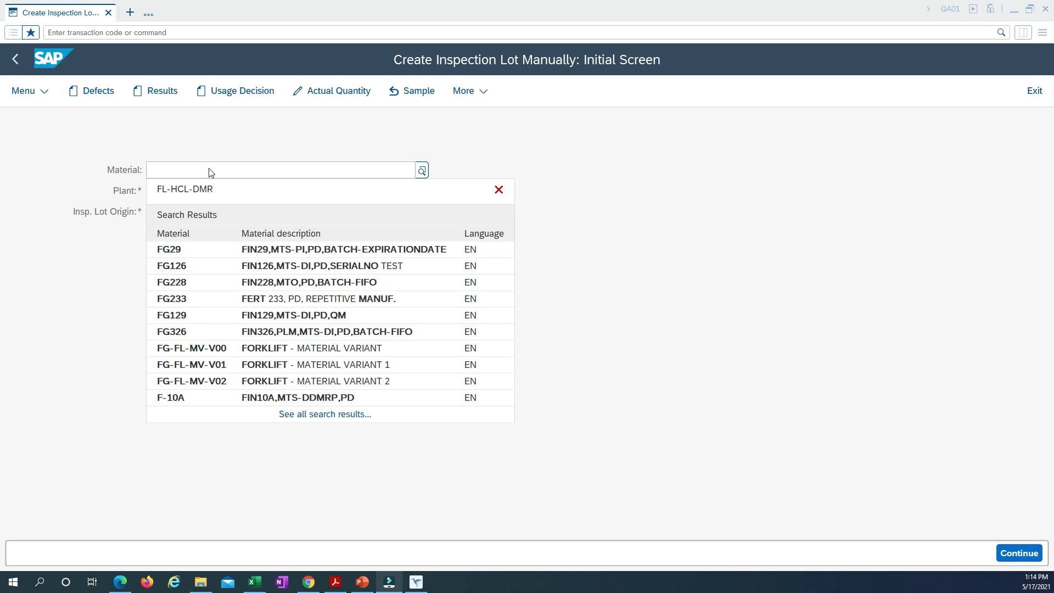
{"action": "left_click", "coordinate": [200, 189]}
{"action": "left_click", "coordinate": [166, 190]}
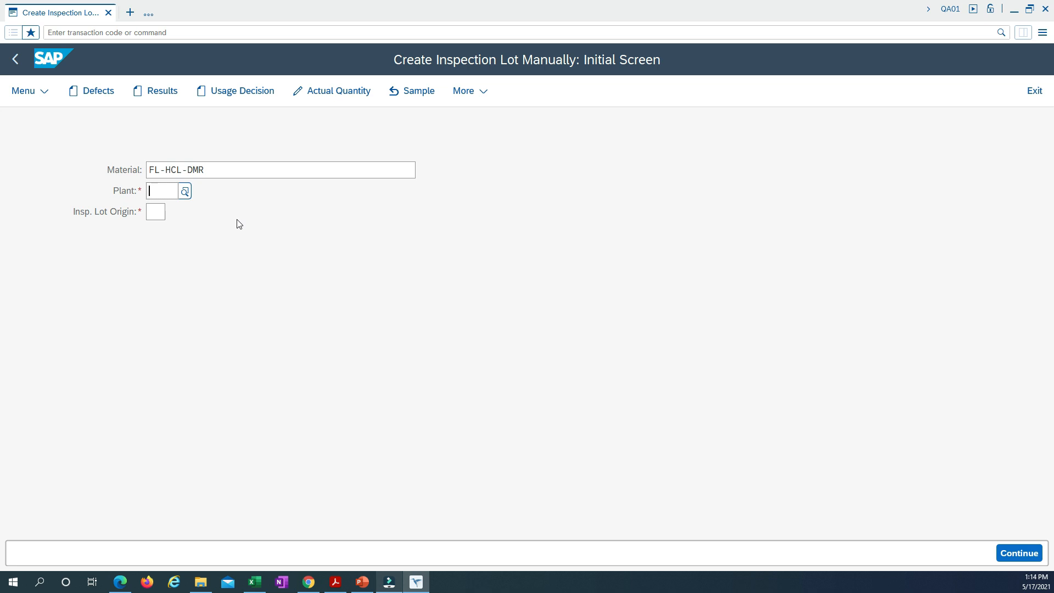
{"action": "type", "text": "C710"}
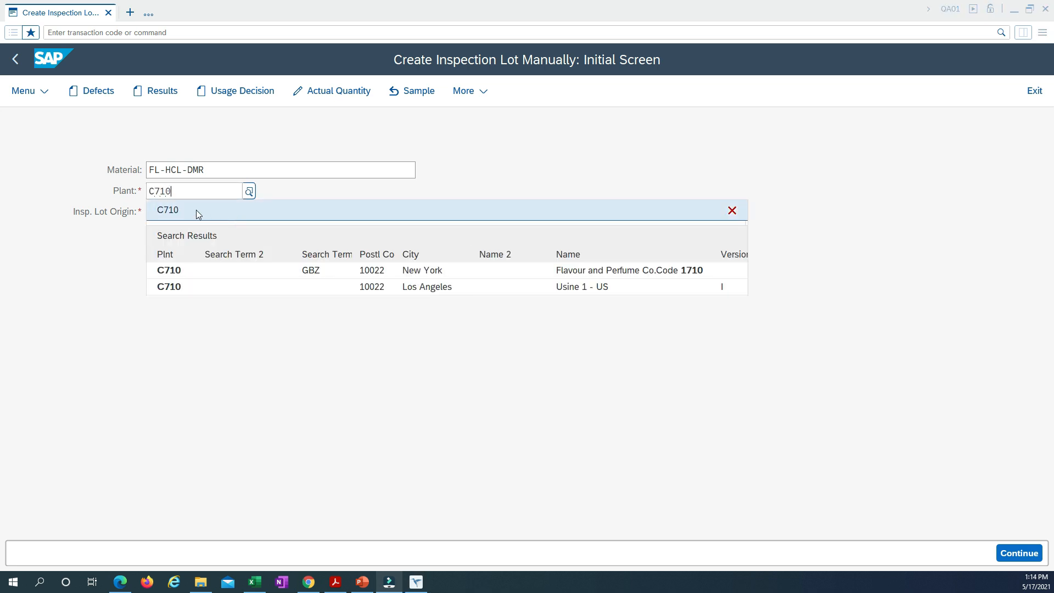
{"action": "left_click", "coordinate": [181, 210]}
{"action": "left_click", "coordinate": [161, 213]}
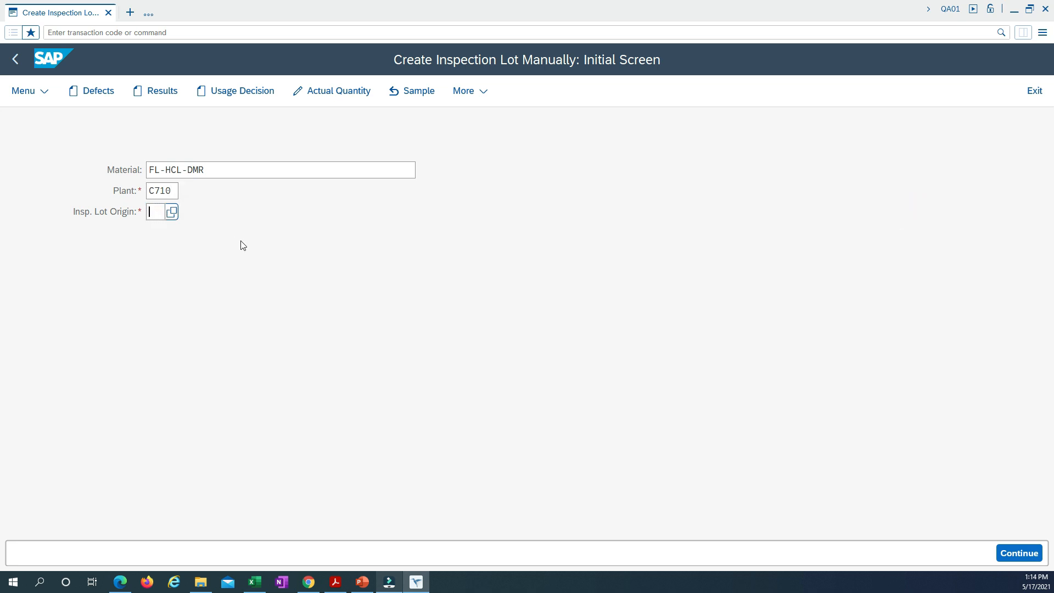
{"action": "type", "text": "89"}
{"action": "key", "text": "Return"}
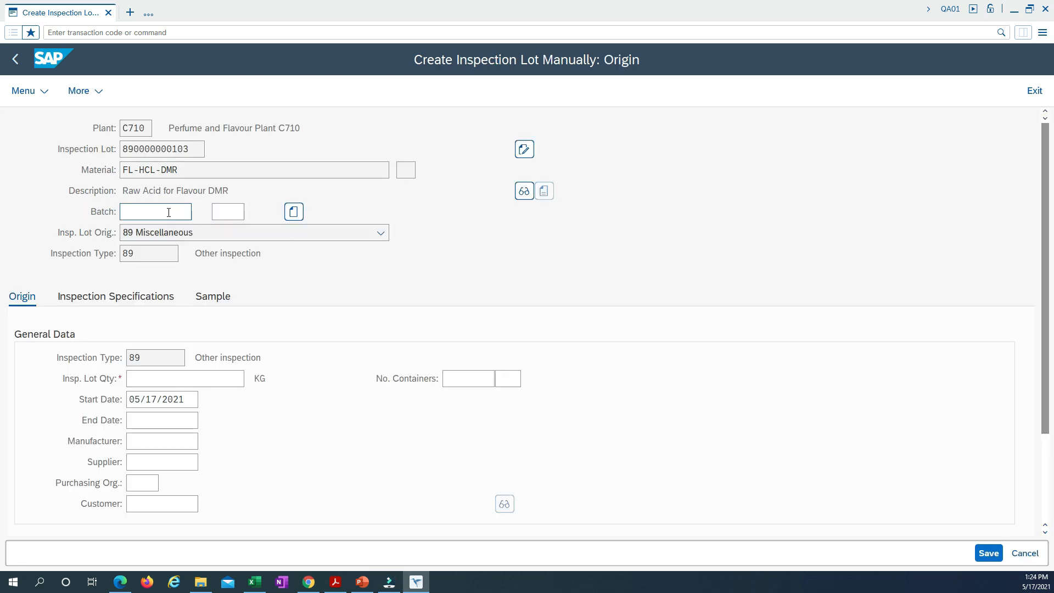
- Create a new batch for the inspection lot and set the lot quantity to 250 KG
{"action": "left_click", "coordinate": [190, 215]}
{"action": "left_click", "coordinate": [293, 213]}
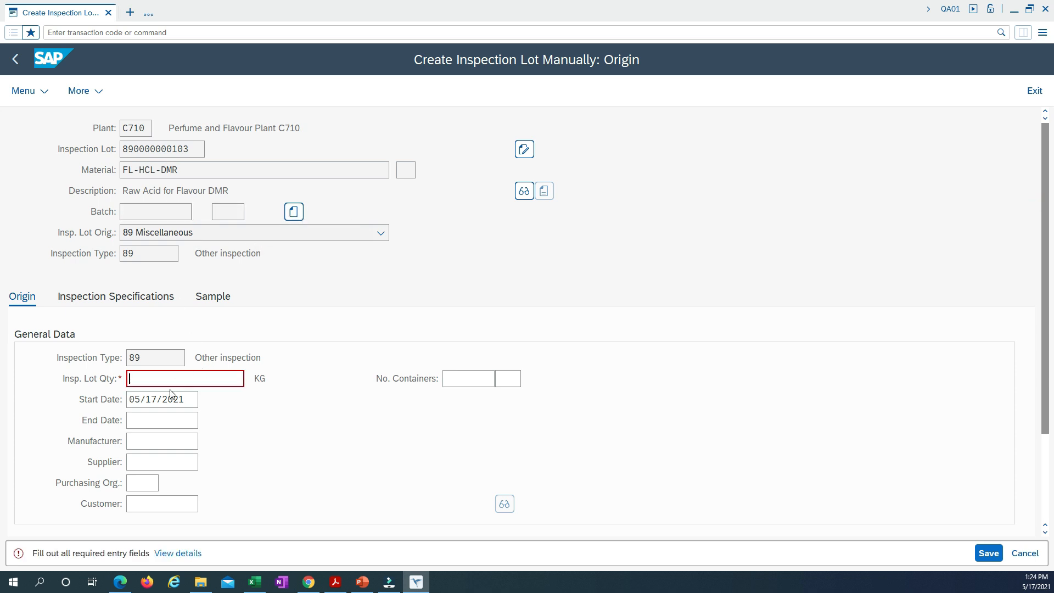
{"action": "type", "text": "250"}
{"action": "key", "text": "Return"}
{"action": "left_click", "coordinate": [214, 359]}
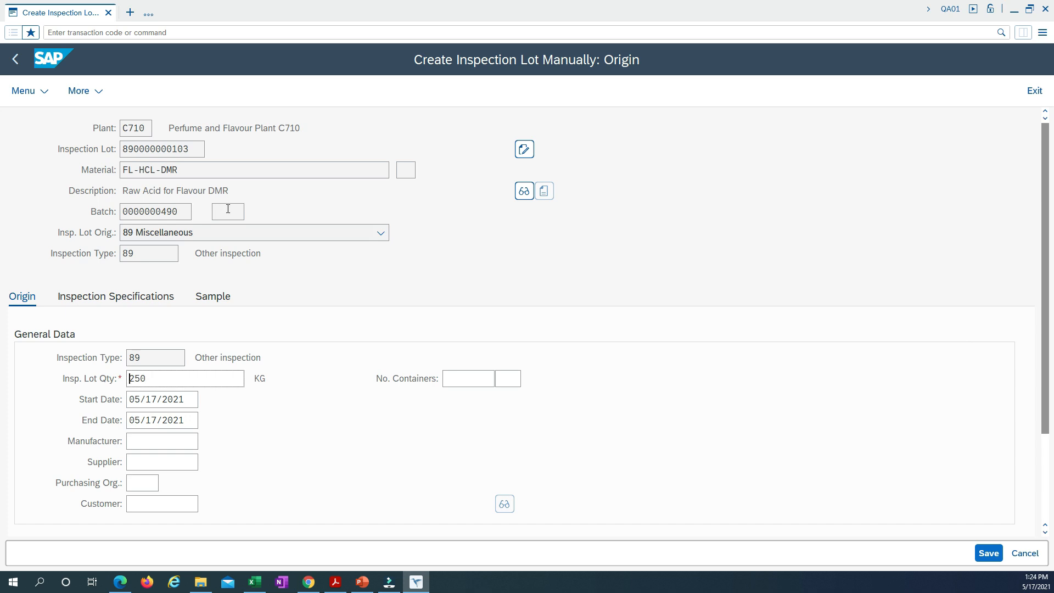
{"action": "double_click", "coordinate": [186, 211]}
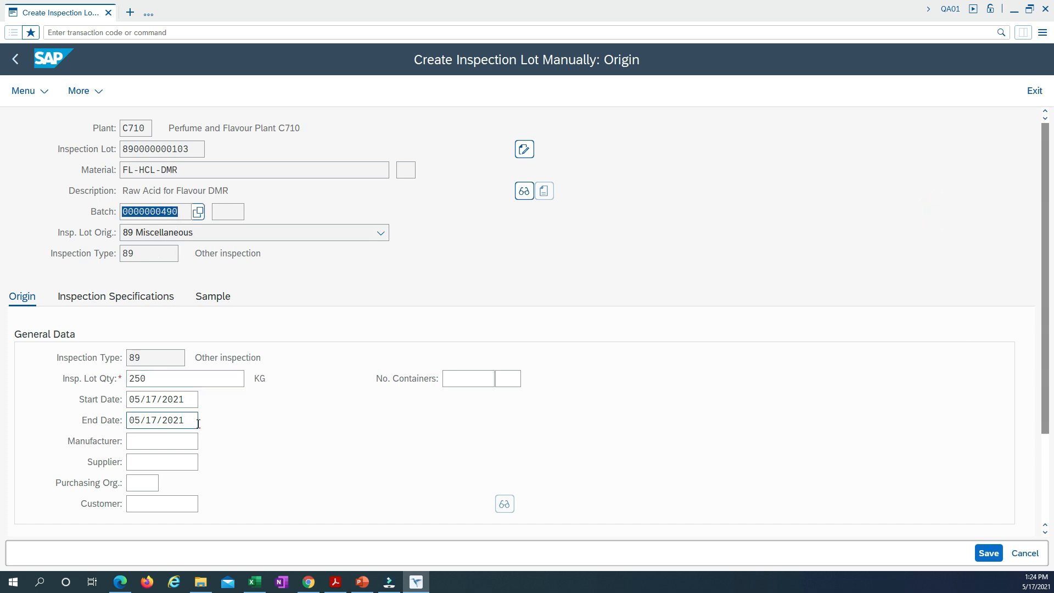
- Assign the task list to the inspection lot in its inspection specifications, using material FL-HCL-DMR, plant C710 and usage 3
{"action": "scroll", "coordinate": [270, 463], "scroll_direction": "down", "scroll_amount": 1}
{"action": "scroll", "coordinate": [258, 447], "scroll_direction": "down", "scroll_amount": 4}
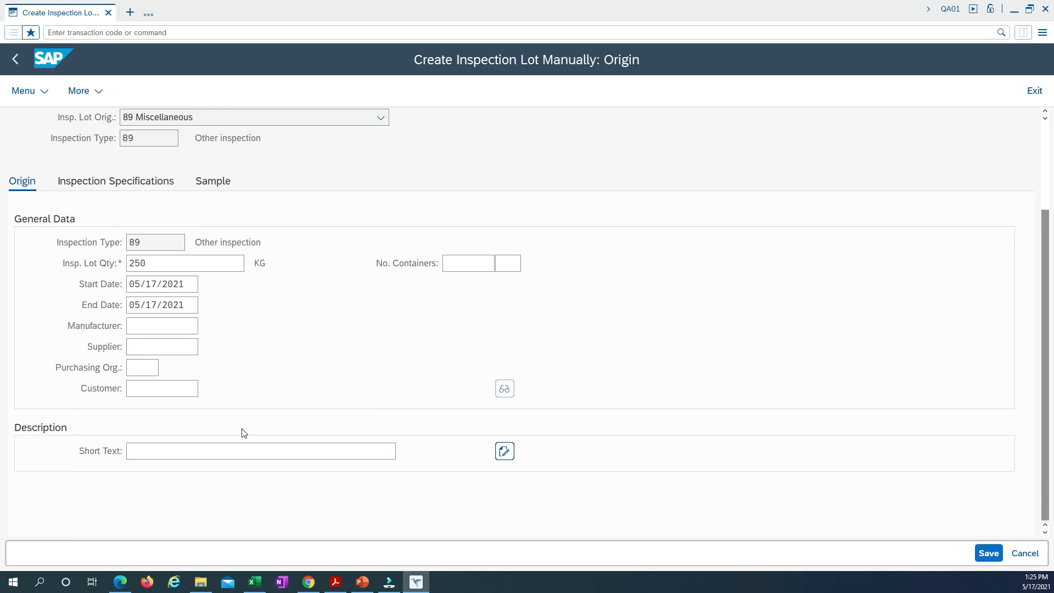
{"action": "scroll", "coordinate": [236, 412], "scroll_direction": "up", "scroll_amount": 6}
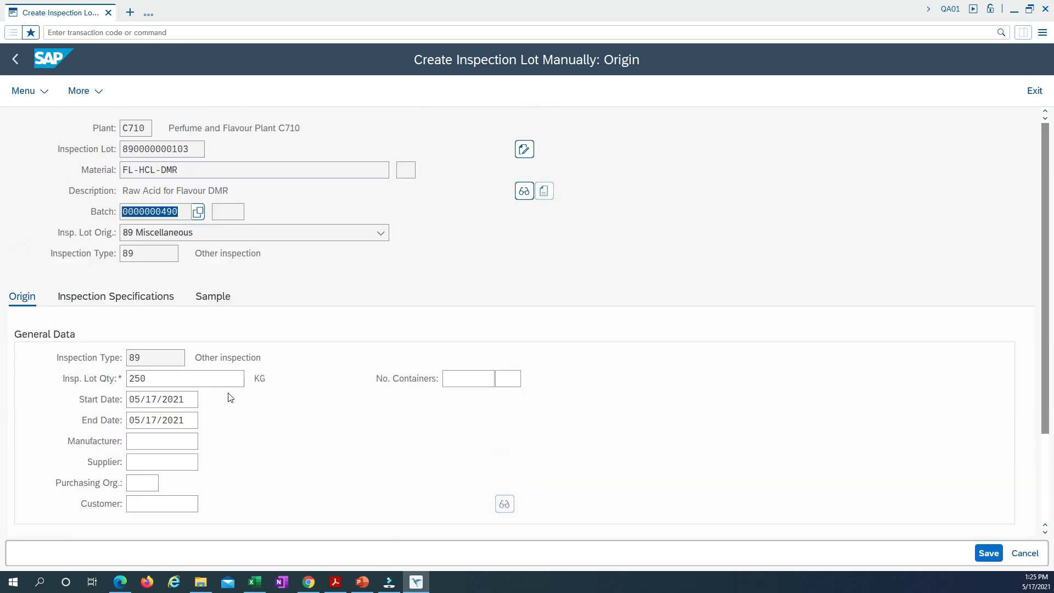
{"action": "left_click", "coordinate": [125, 298]}
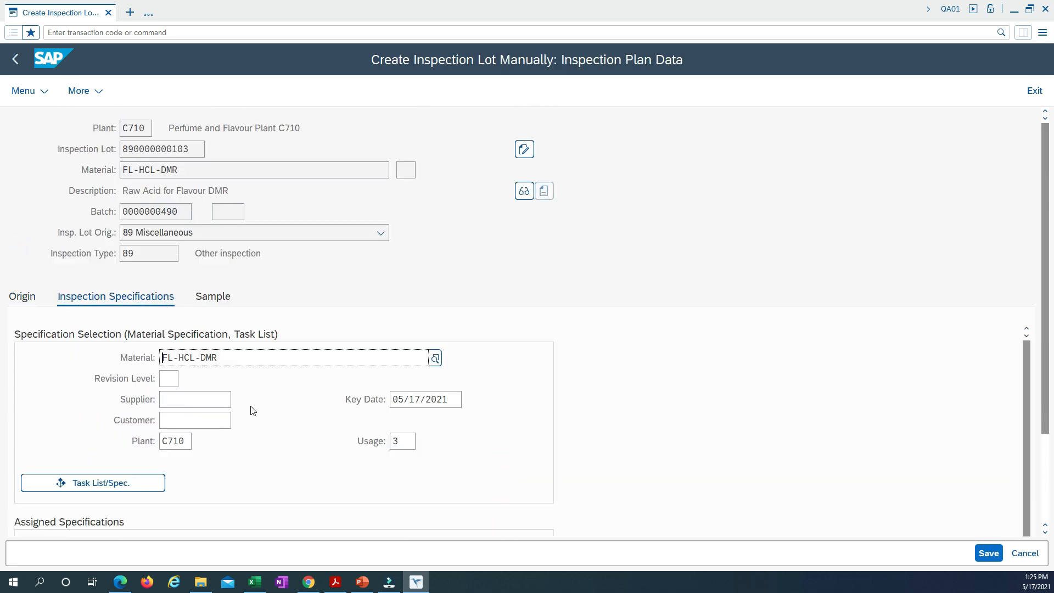
{"action": "scroll", "coordinate": [252, 411], "scroll_direction": "down", "scroll_amount": 3}
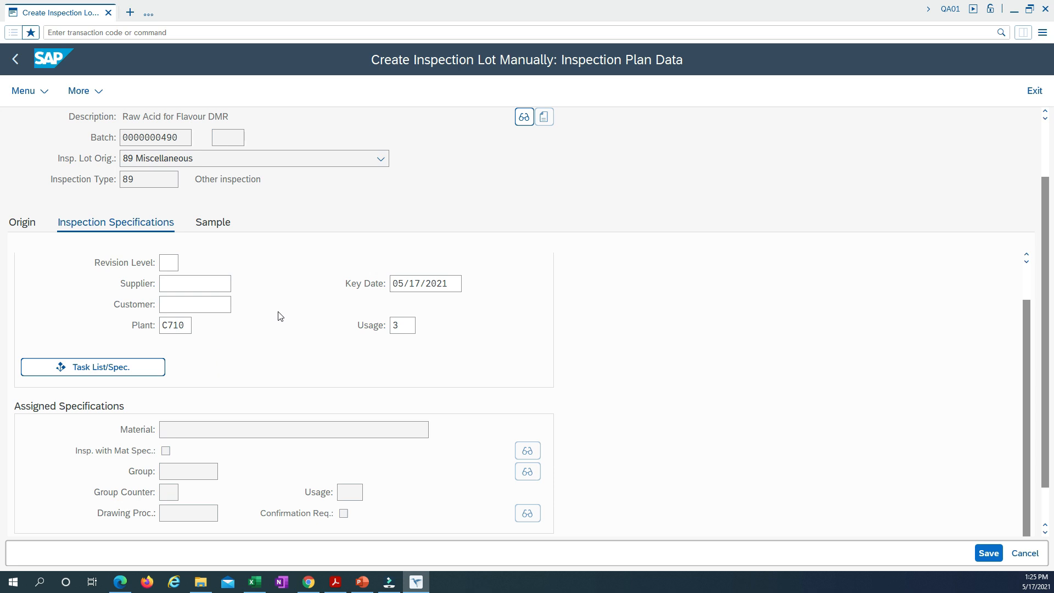
{"action": "left_click", "coordinate": [393, 326]}
{"action": "left_click", "coordinate": [144, 183]}
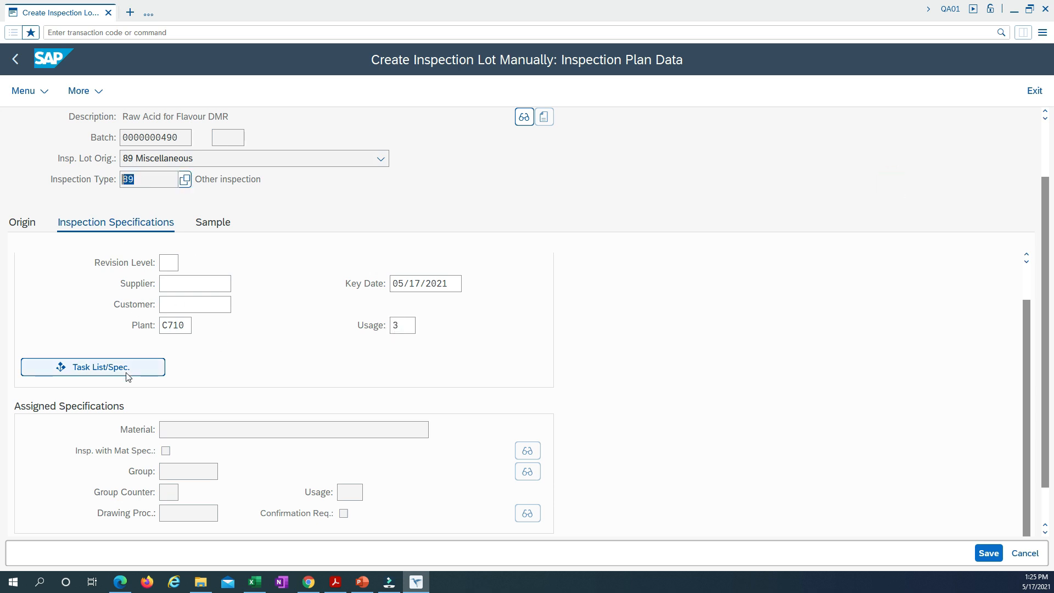
{"action": "left_click", "coordinate": [100, 368]}
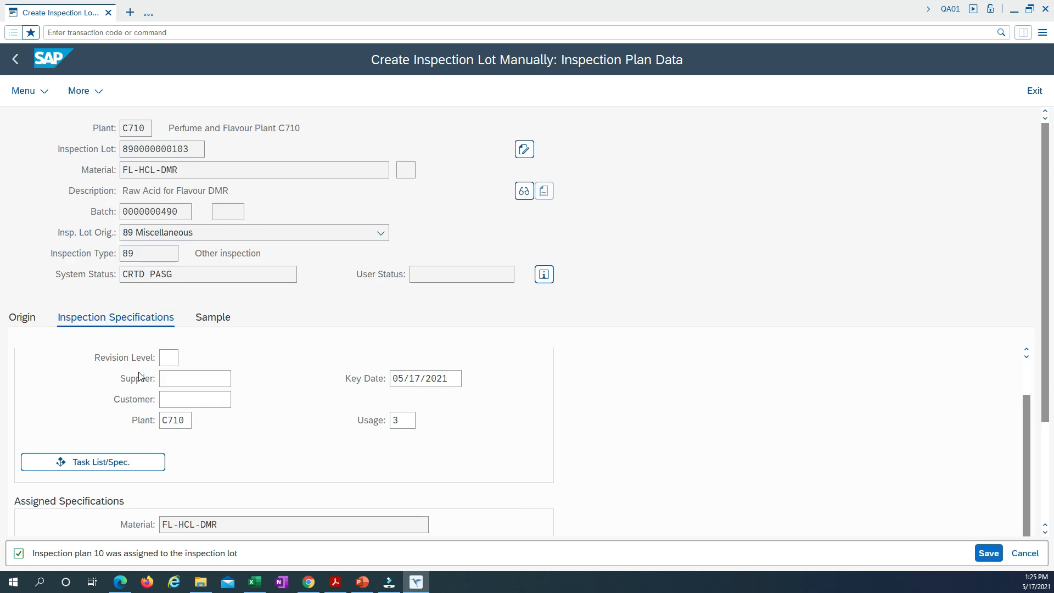
- Examine the group, group counter and usage of the specification assigned to the inspection lot
{"action": "scroll", "coordinate": [253, 410], "scroll_direction": "down", "scroll_amount": 3}
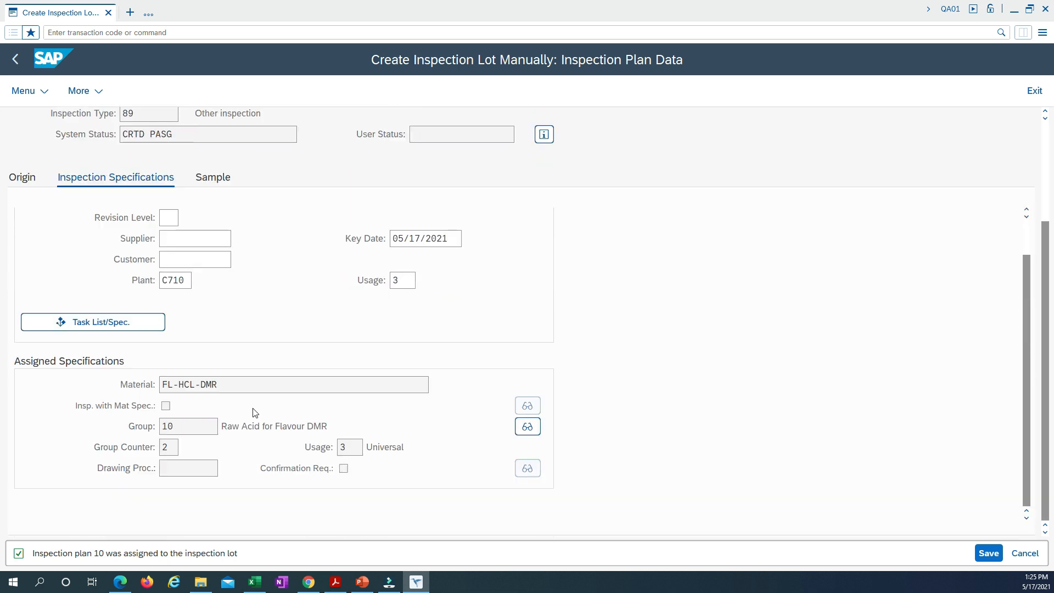
{"action": "left_click", "coordinate": [178, 426]}
{"action": "key", "text": "Tab"}
{"action": "left_click", "coordinate": [178, 428]}
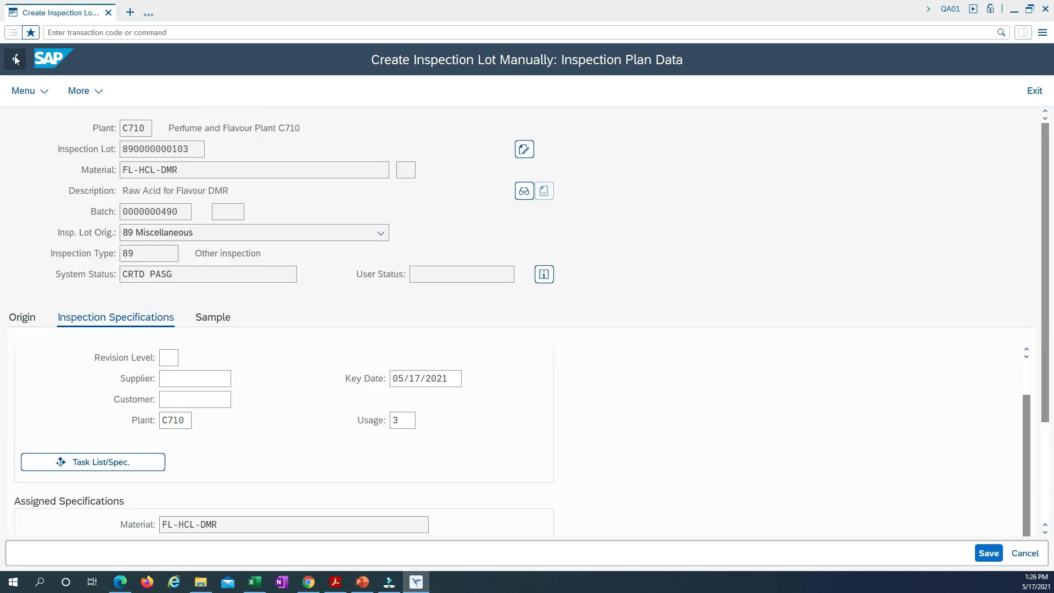
{"action": "scroll", "coordinate": [334, 409], "scroll_direction": "down", "scroll_amount": 3}
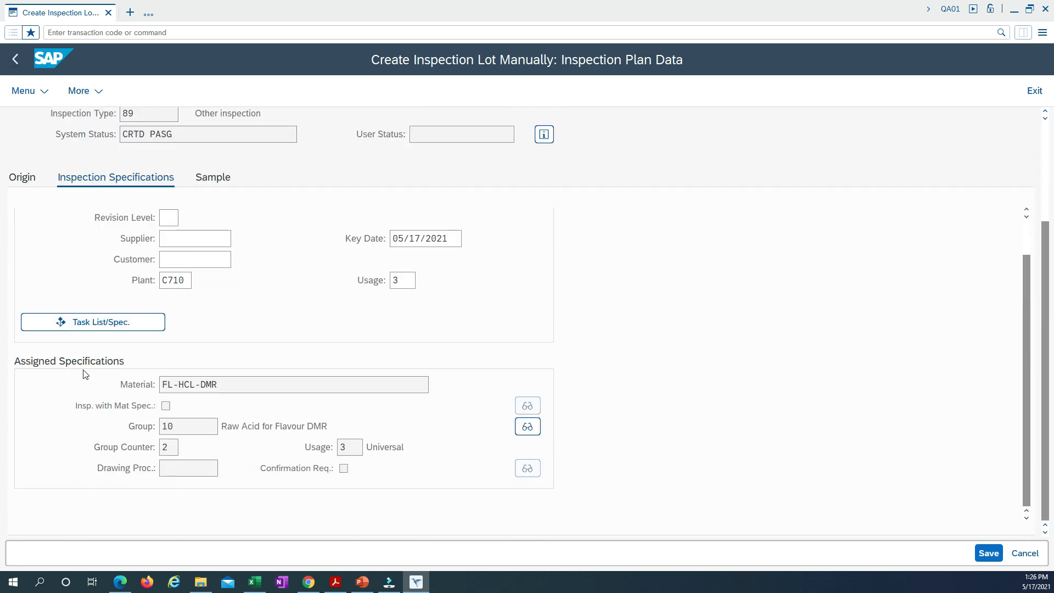
{"action": "scroll", "coordinate": [85, 373], "scroll_direction": "up", "scroll_amount": 1}
{"action": "scroll", "coordinate": [85, 373], "scroll_direction": "up", "scroll_amount": 2}
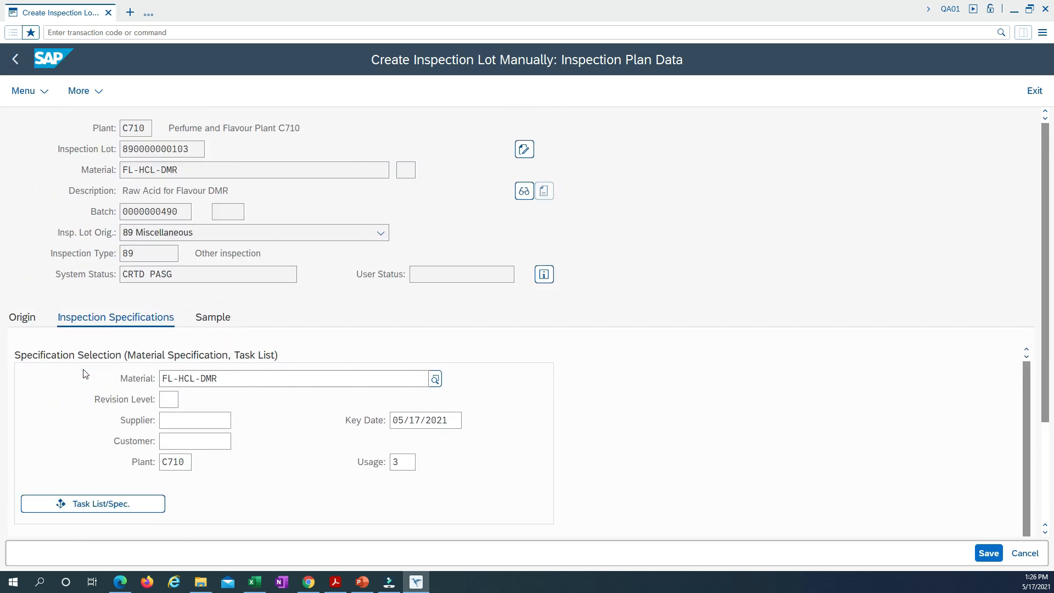
- Calculate the sample for the inspection lot, check its system status and save the lot
{"action": "left_click", "coordinate": [217, 318]}
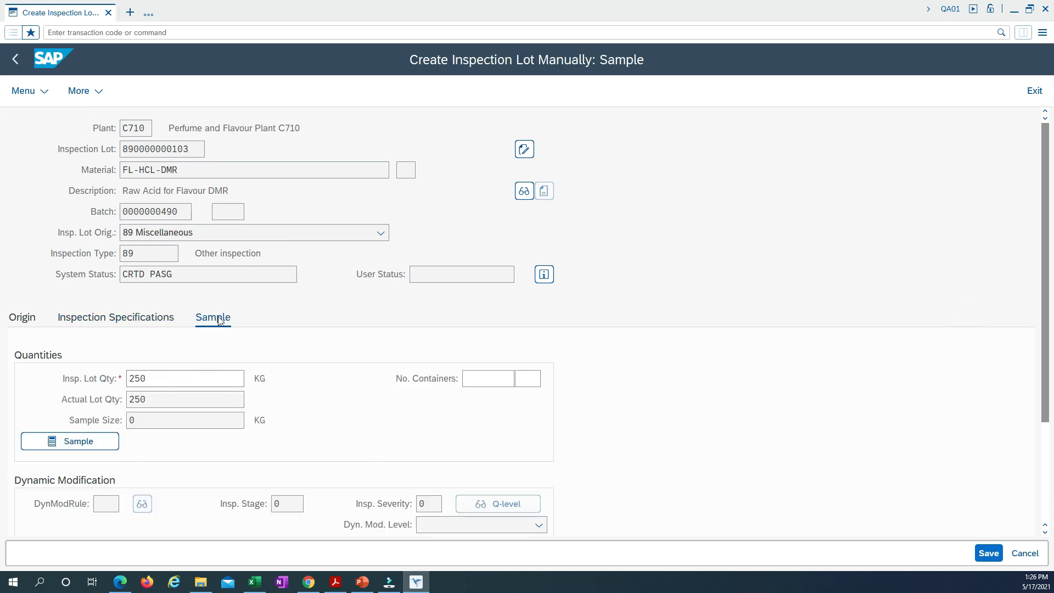
{"action": "left_click", "coordinate": [87, 442]}
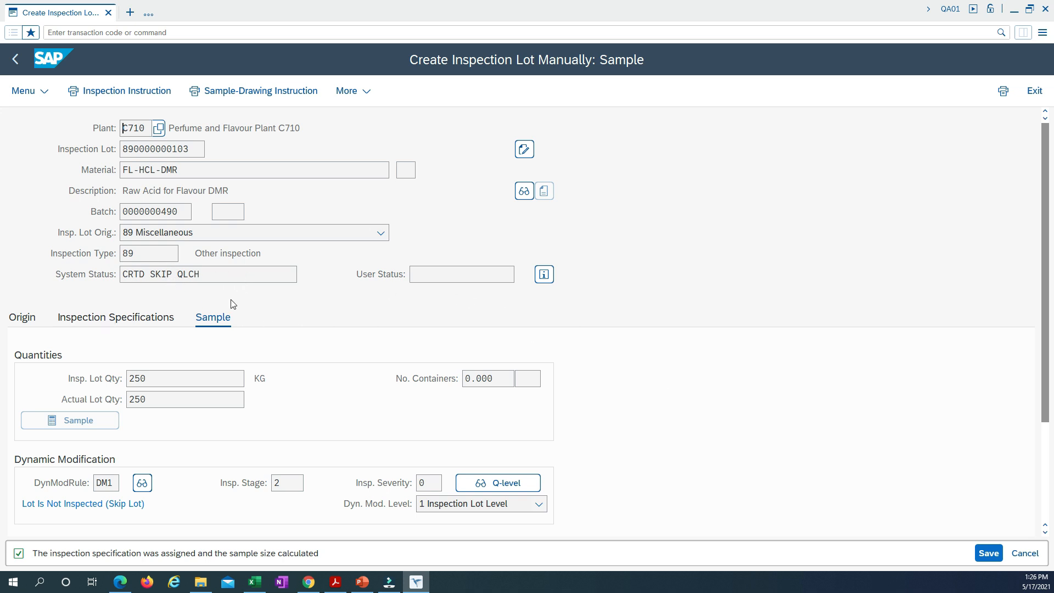
{"action": "scroll", "coordinate": [342, 509], "scroll_direction": "down", "scroll_amount": 1}
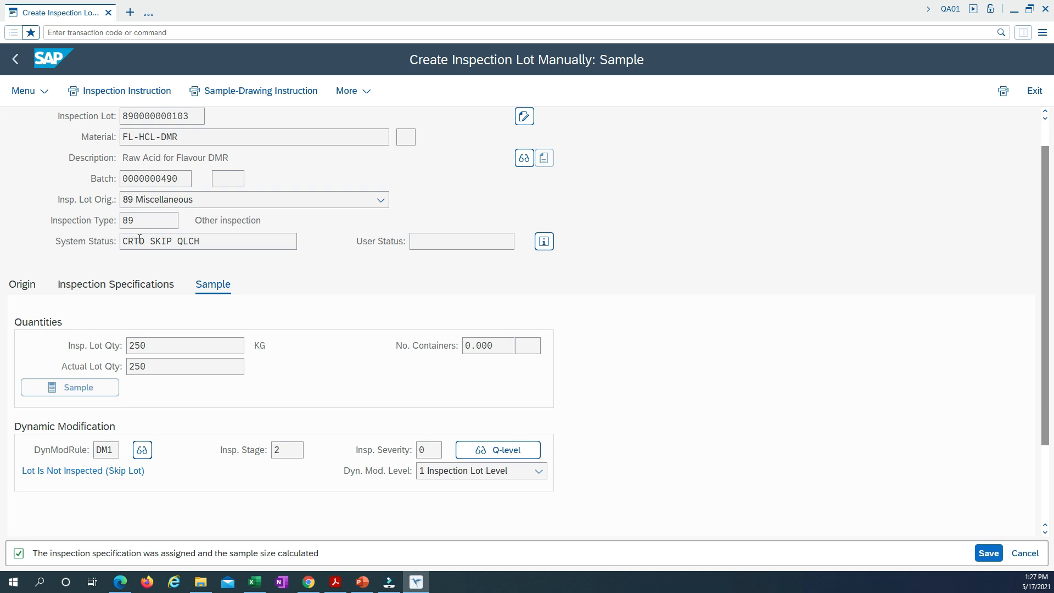
{"action": "left_click_drag", "start_coordinate": [137, 242], "coordinate": [121, 241]}
{"action": "scroll", "coordinate": [192, 397], "scroll_direction": "up", "scroll_amount": 1}
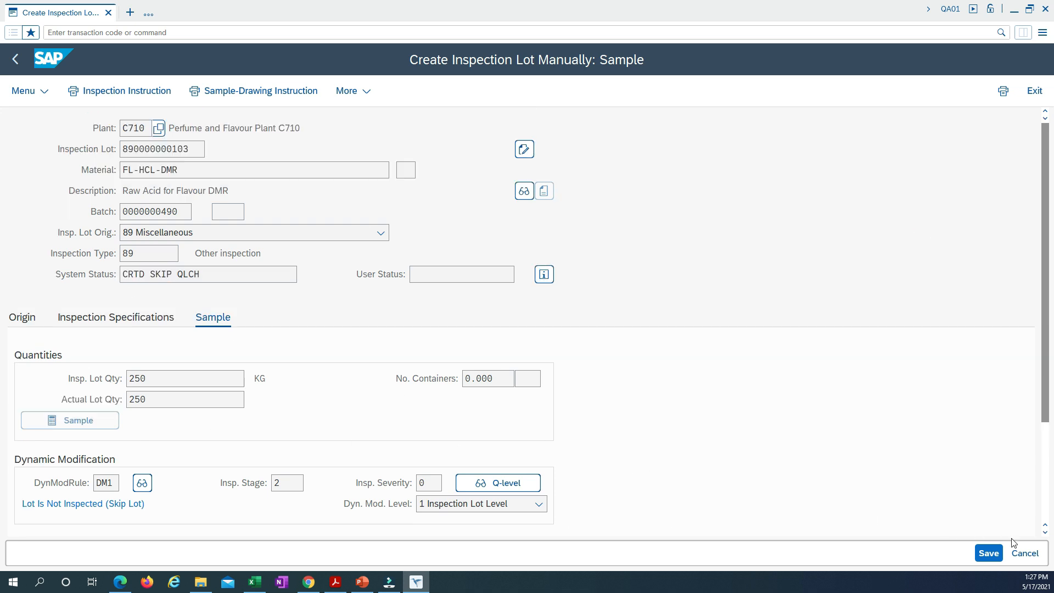
{"action": "left_click", "coordinate": [988, 554]}
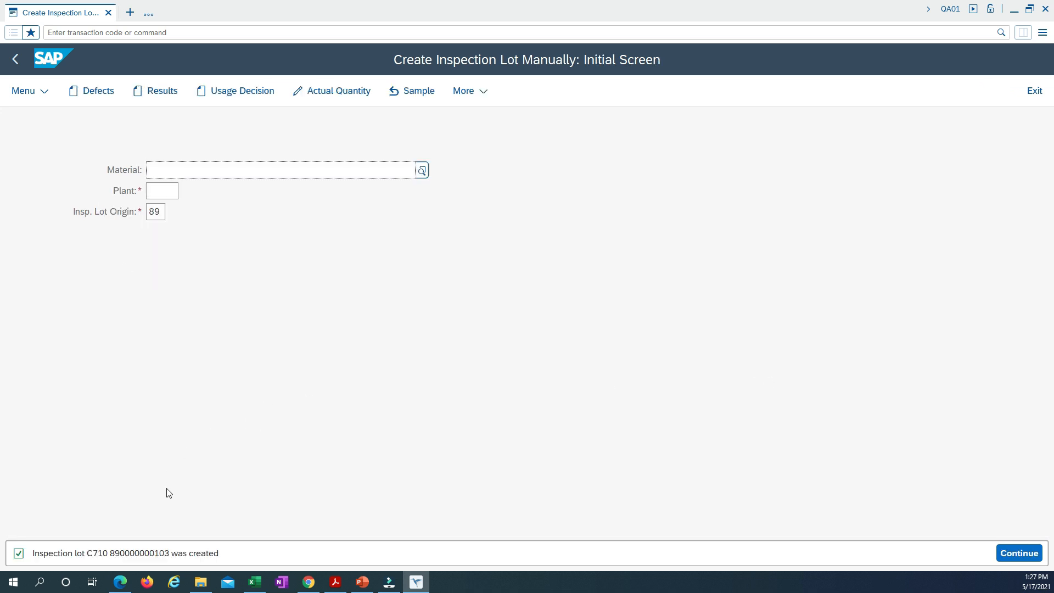
- Open the newly created inspection lot in display mode
{"action": "left_click", "coordinate": [40, 91]}
{"action": "mouse_move", "coordinate": [48, 117]}
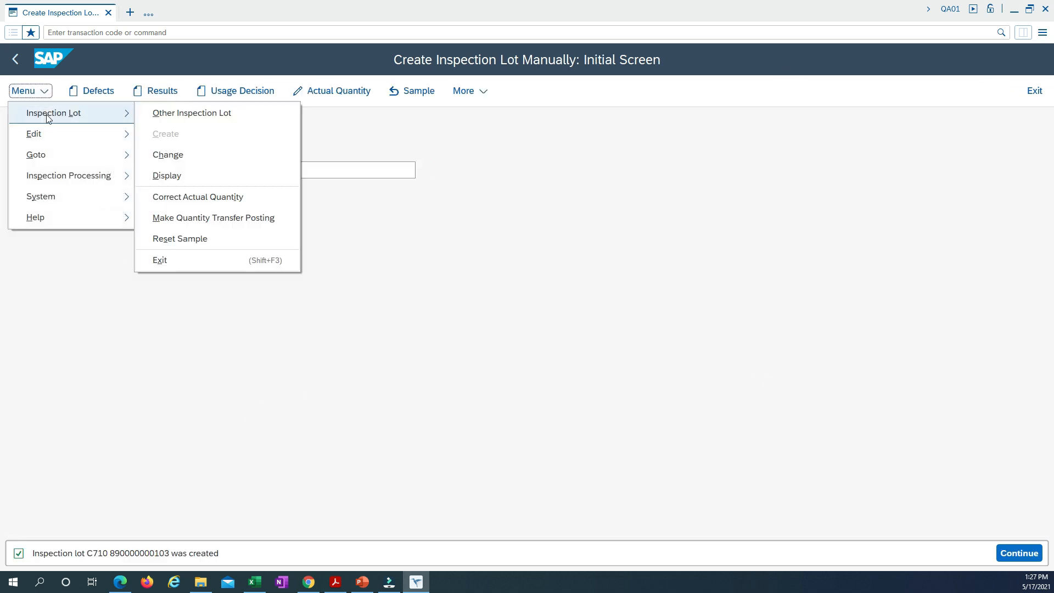
{"action": "left_click", "coordinate": [166, 174]}
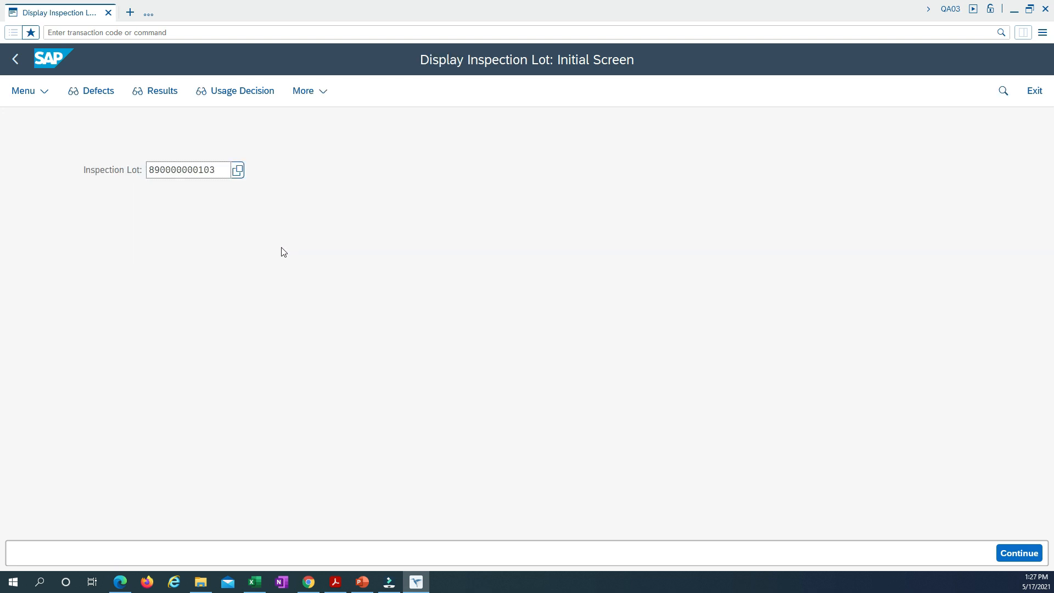
{"action": "key", "text": "Return"}
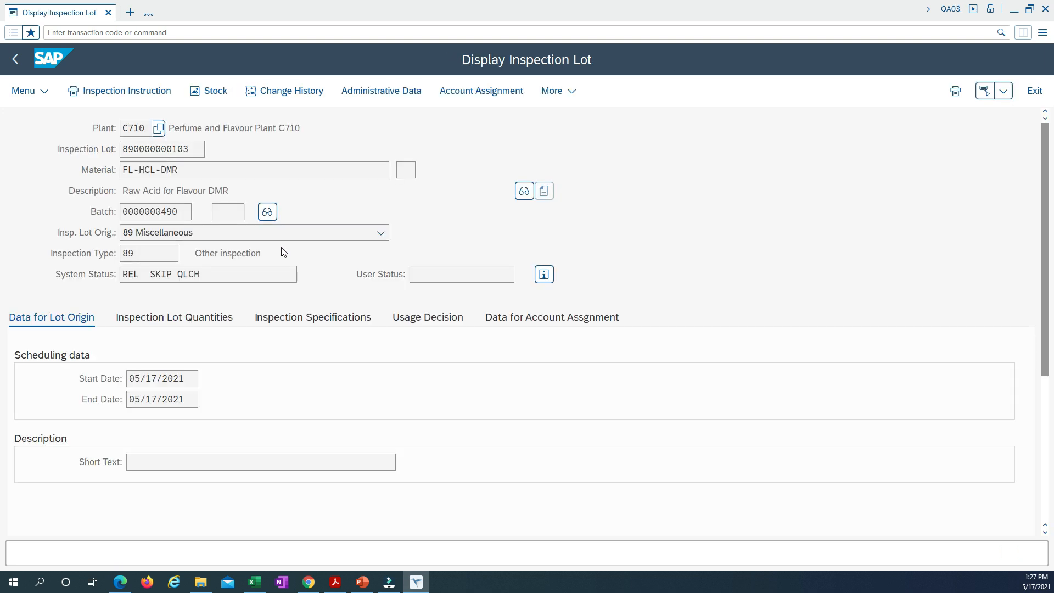
- Examine the displayed lot's origin data, quantities, inspection specifications with dynamic modification, and usage decision
{"action": "scroll", "coordinate": [160, 450], "scroll_direction": "down", "scroll_amount": 1}
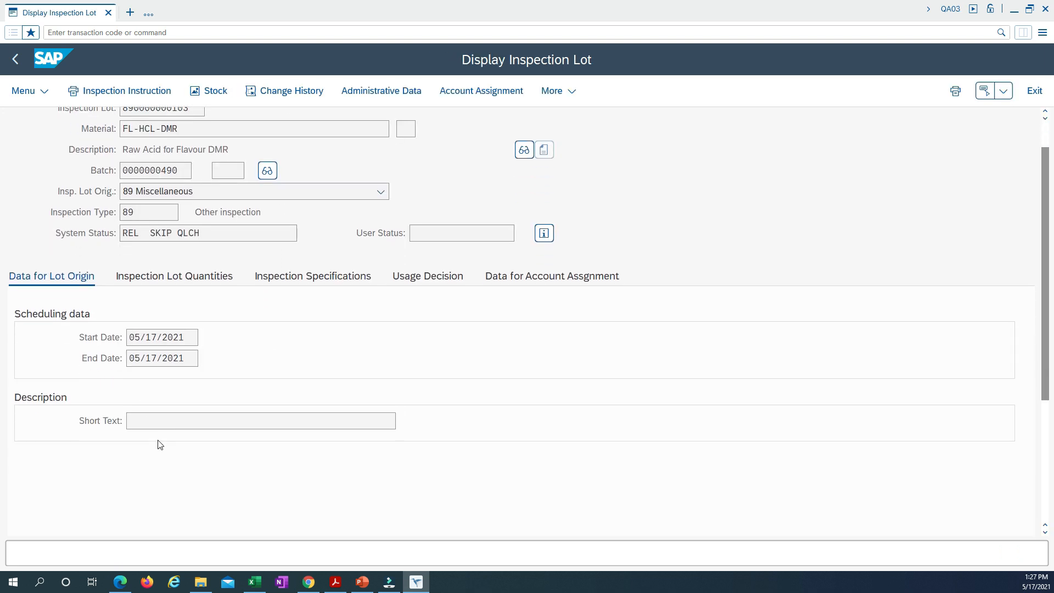
{"action": "scroll", "coordinate": [137, 340], "scroll_direction": "up", "scroll_amount": 1}
{"action": "left_click", "coordinate": [164, 317]}
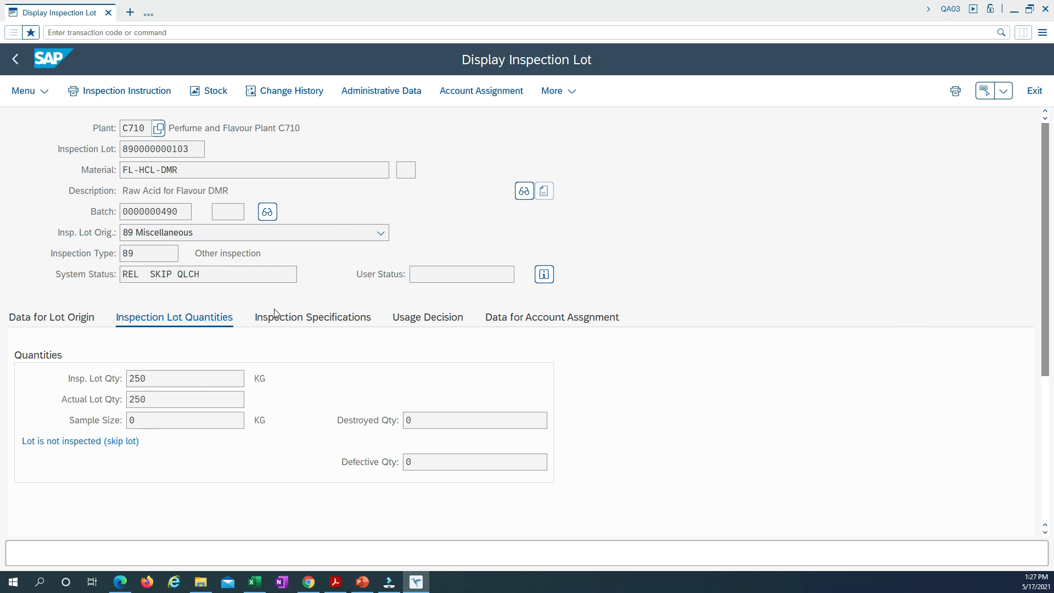
{"action": "left_click", "coordinate": [302, 321]}
{"action": "scroll", "coordinate": [303, 433], "scroll_direction": "down", "scroll_amount": 1}
{"action": "scroll", "coordinate": [301, 433], "scroll_direction": "down", "scroll_amount": 2}
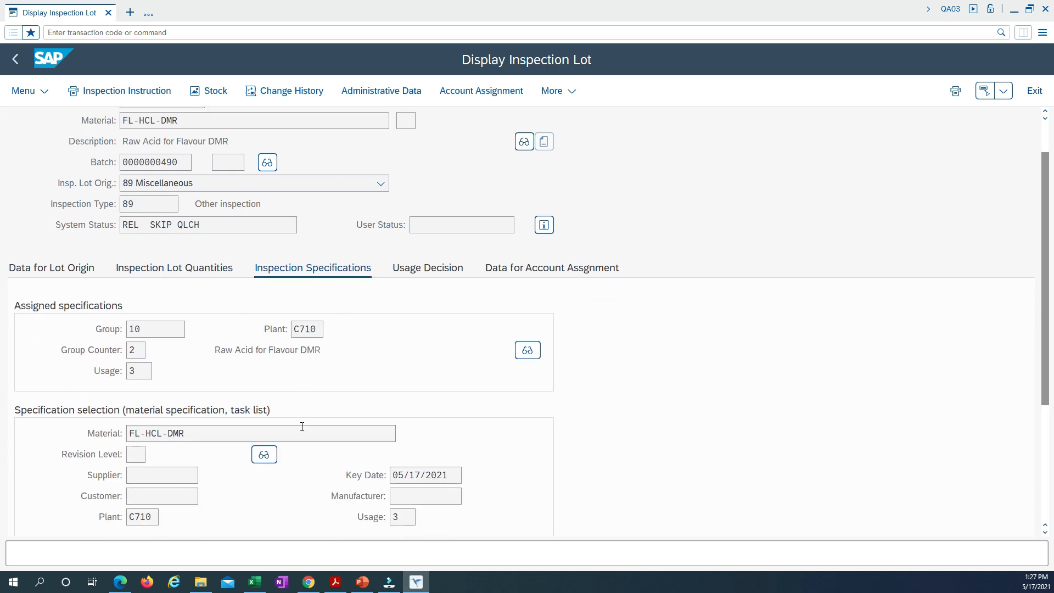
{"action": "scroll", "coordinate": [240, 390], "scroll_direction": "up", "scroll_amount": 2}
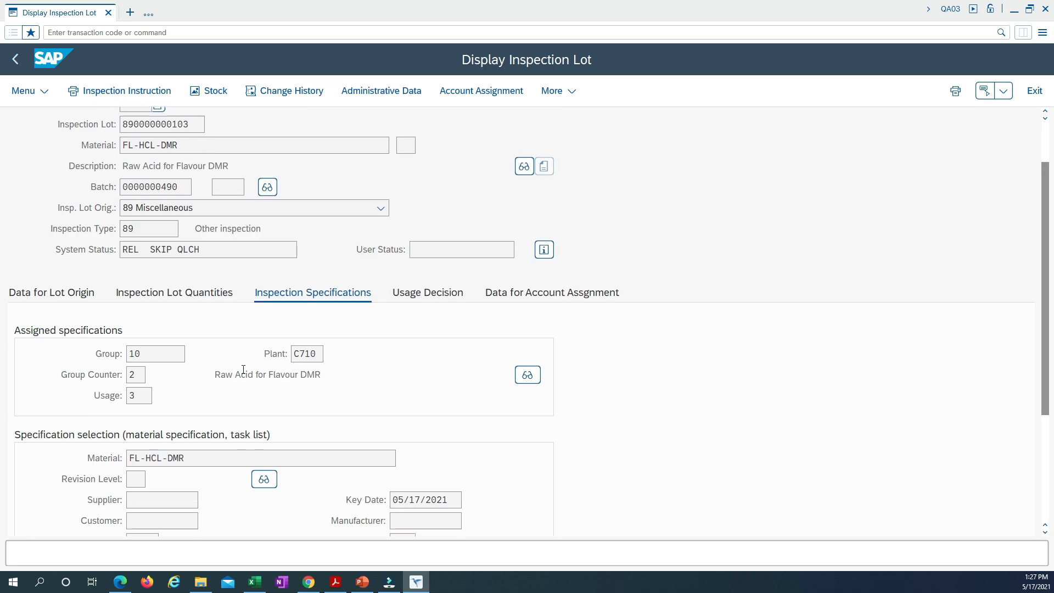
{"action": "scroll", "coordinate": [247, 369], "scroll_direction": "down", "scroll_amount": 5}
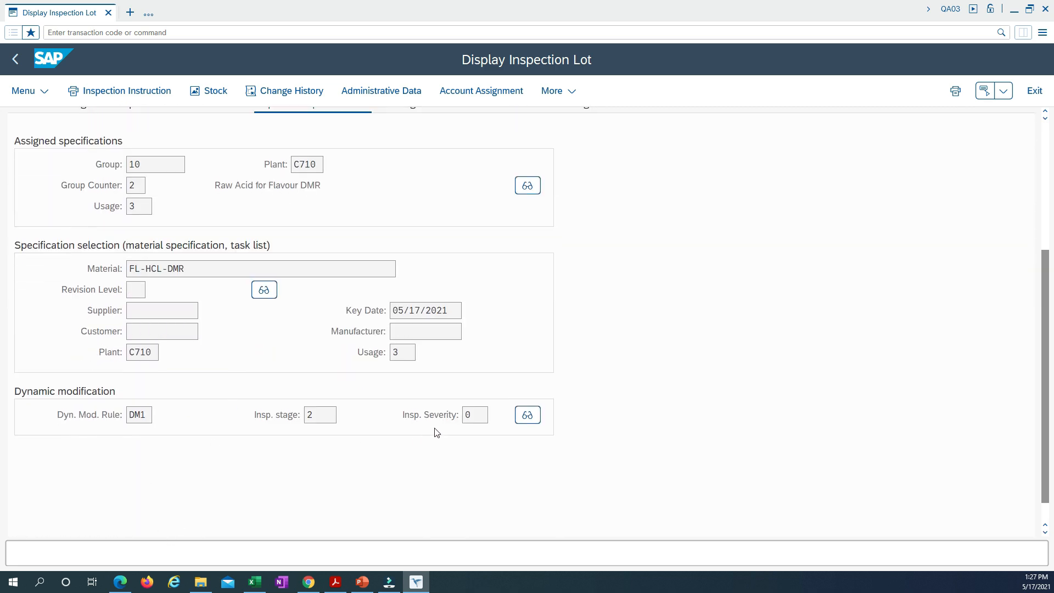
{"action": "scroll", "coordinate": [413, 431], "scroll_direction": "up", "scroll_amount": 5}
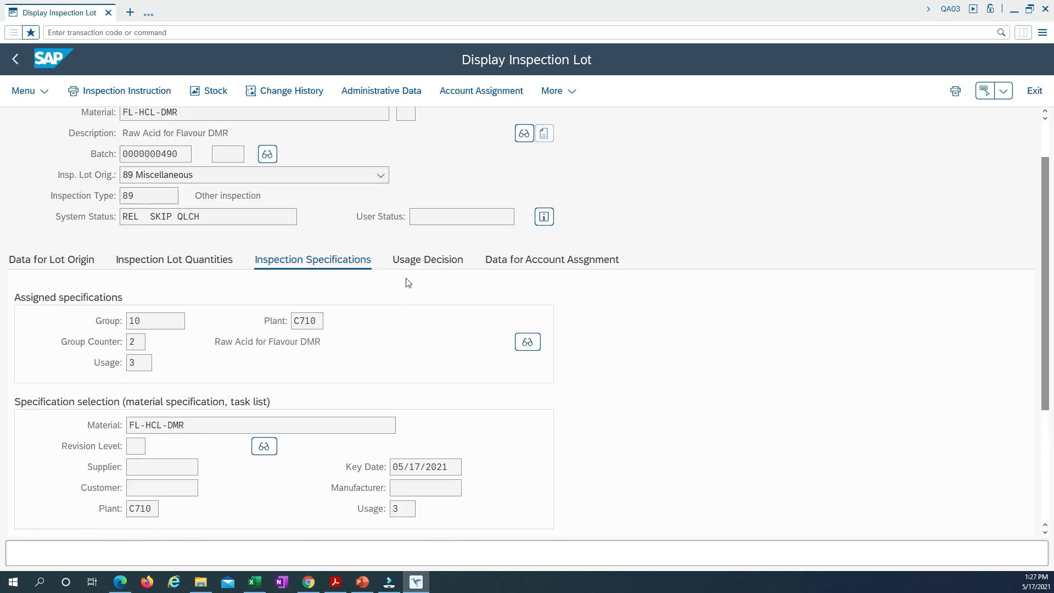
{"action": "left_click", "coordinate": [412, 260]}
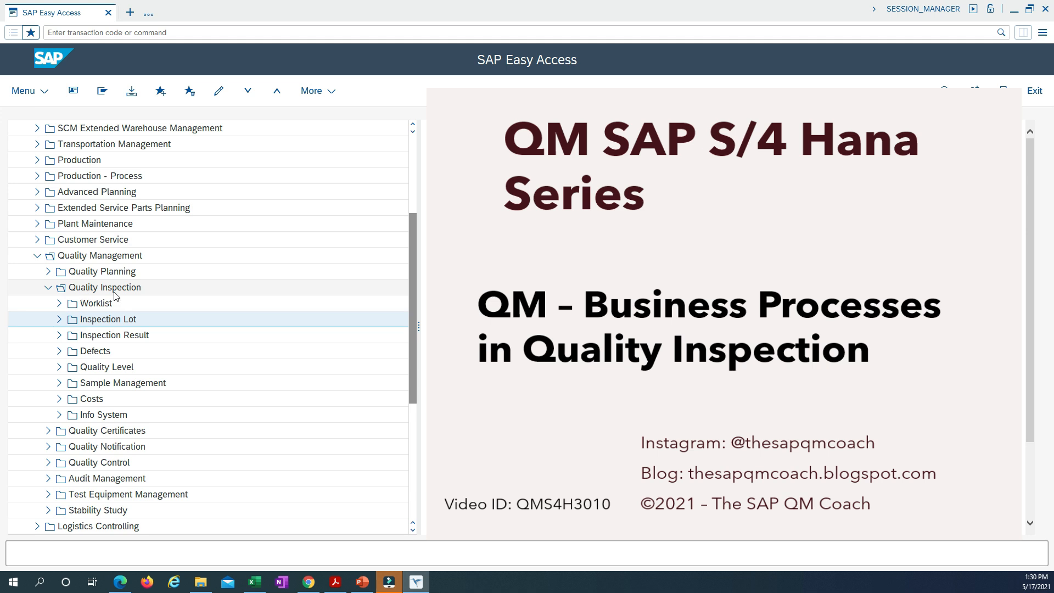
- Open the Results Recording worklist (QE51N) from the Inspection Result folder under Quality Inspection
{"action": "left_click", "coordinate": [60, 335]}
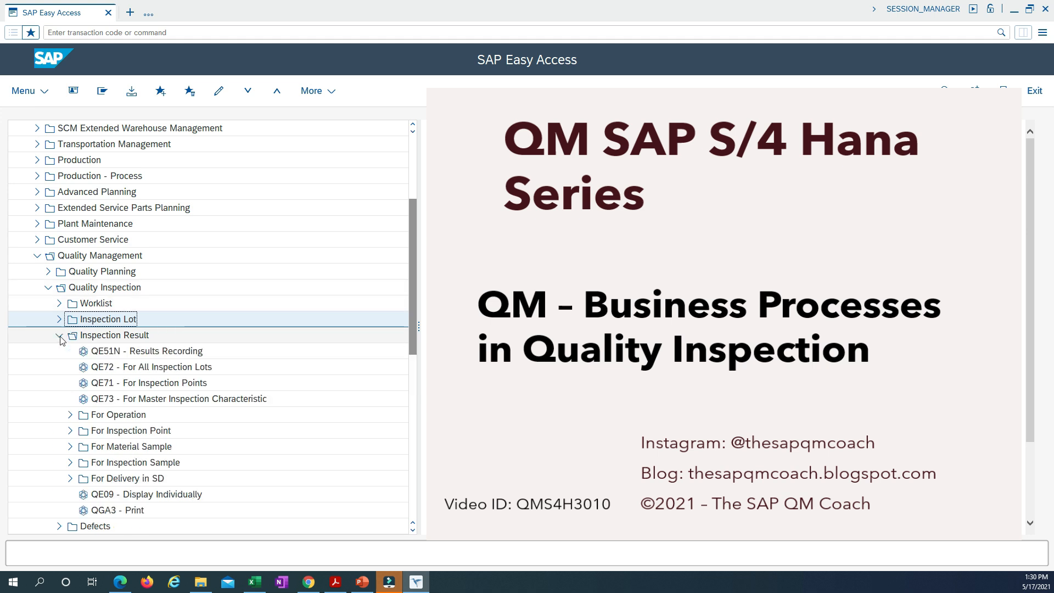
{"action": "double_click", "coordinate": [161, 354]}
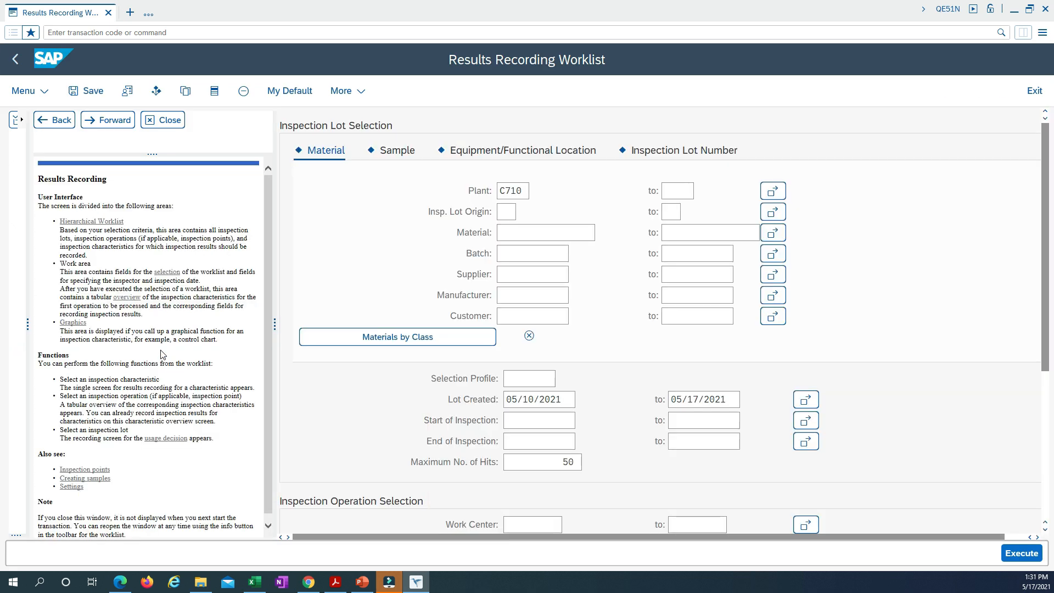
- Set the inspection lot origin to 89 for plant C710 and execute the worklist selection, continuing past the status check warning
{"action": "left_click", "coordinate": [163, 120]}
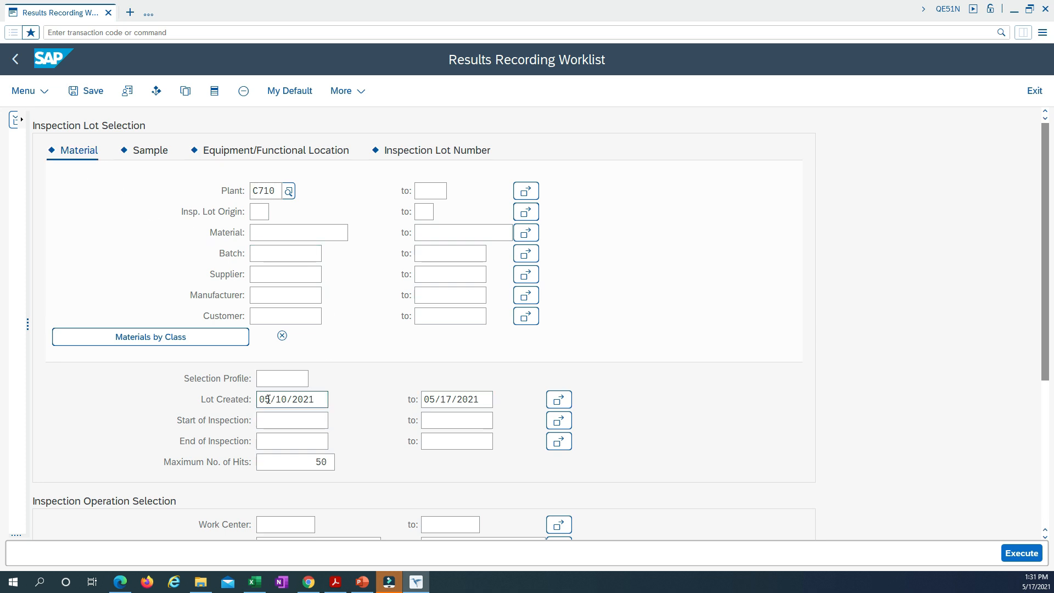
{"action": "scroll", "coordinate": [340, 396], "scroll_direction": "down", "scroll_amount": 3}
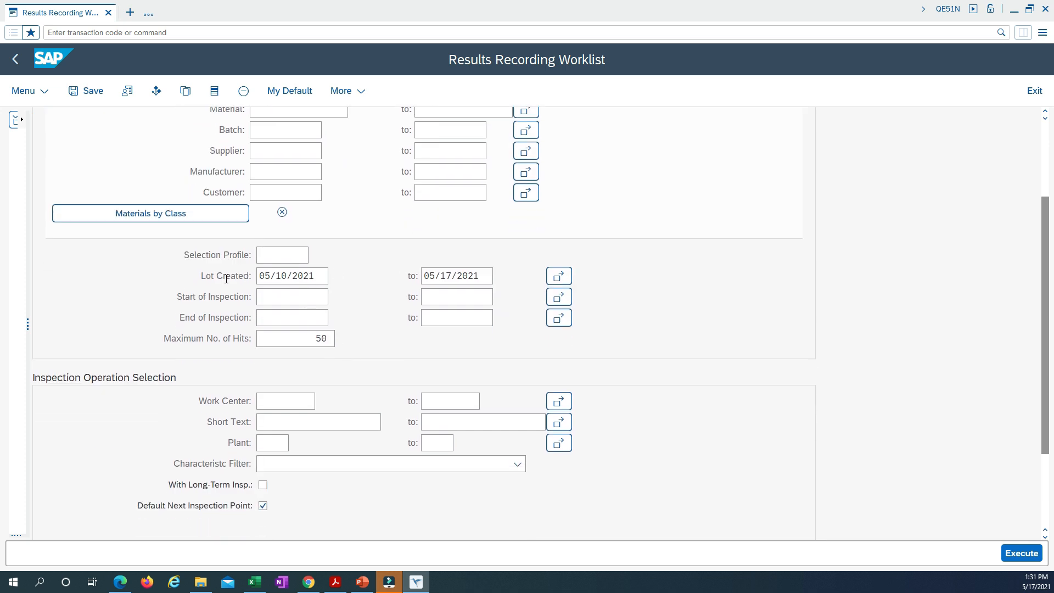
{"action": "scroll", "coordinate": [226, 279], "scroll_direction": "down", "scroll_amount": 3}
{"action": "scroll", "coordinate": [246, 318], "scroll_direction": "up", "scroll_amount": 5}
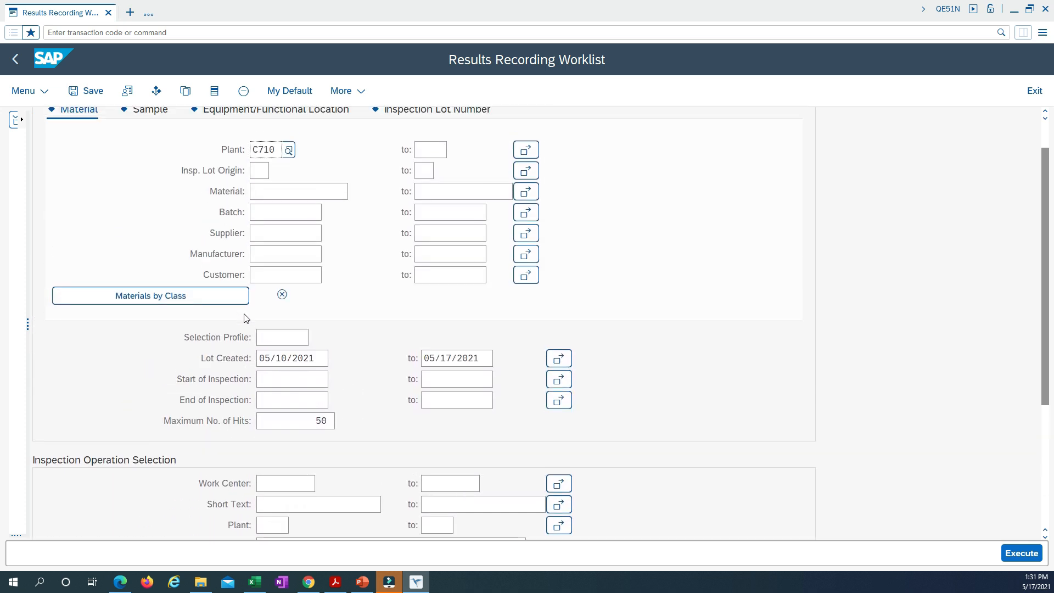
{"action": "scroll", "coordinate": [245, 319], "scroll_direction": "up", "scroll_amount": 1}
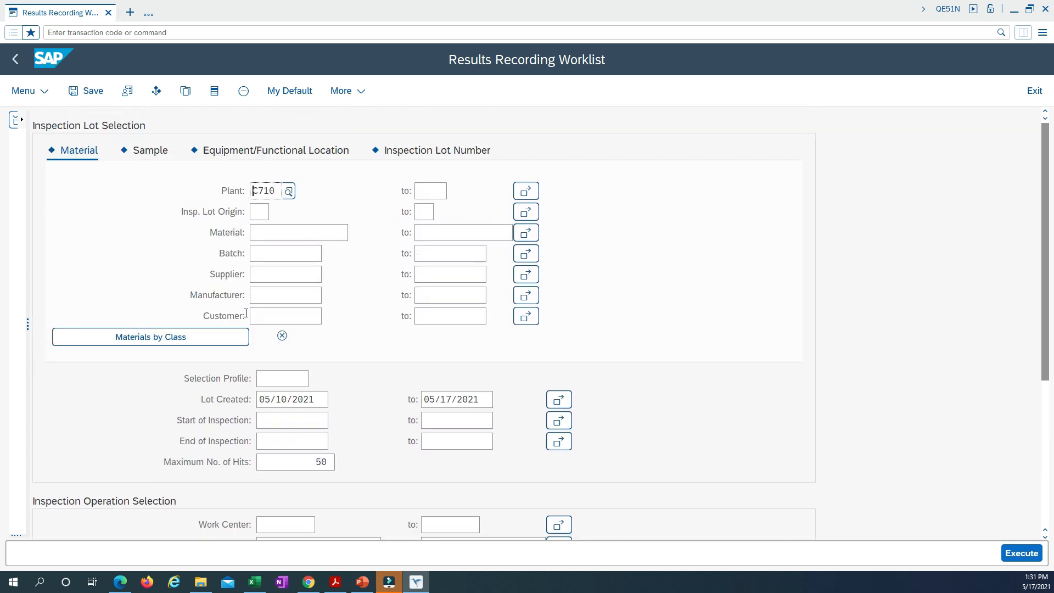
{"action": "left_click", "coordinate": [263, 212]}
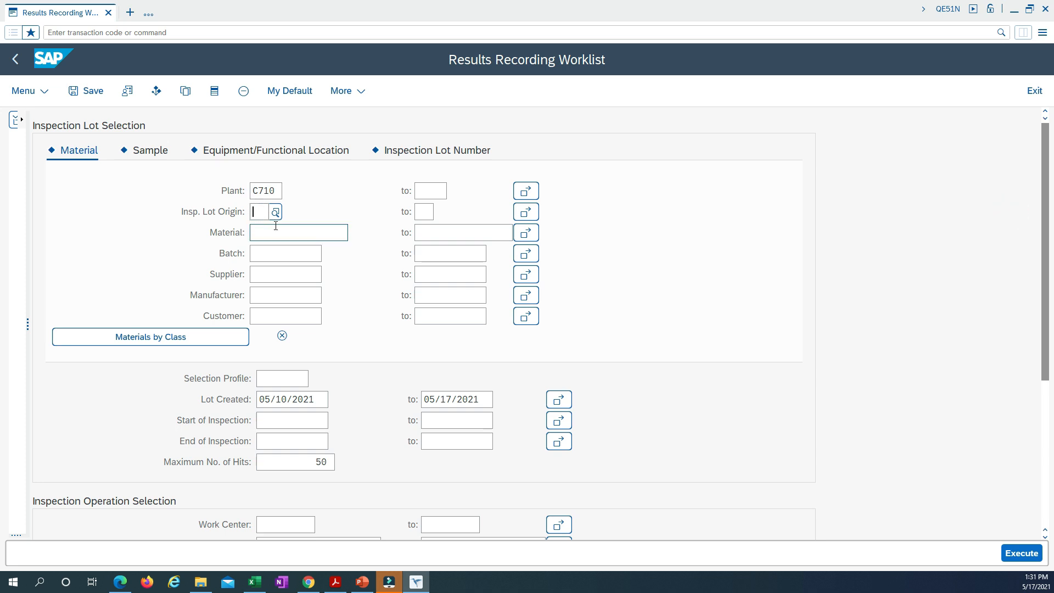
{"action": "type", "text": "89"}
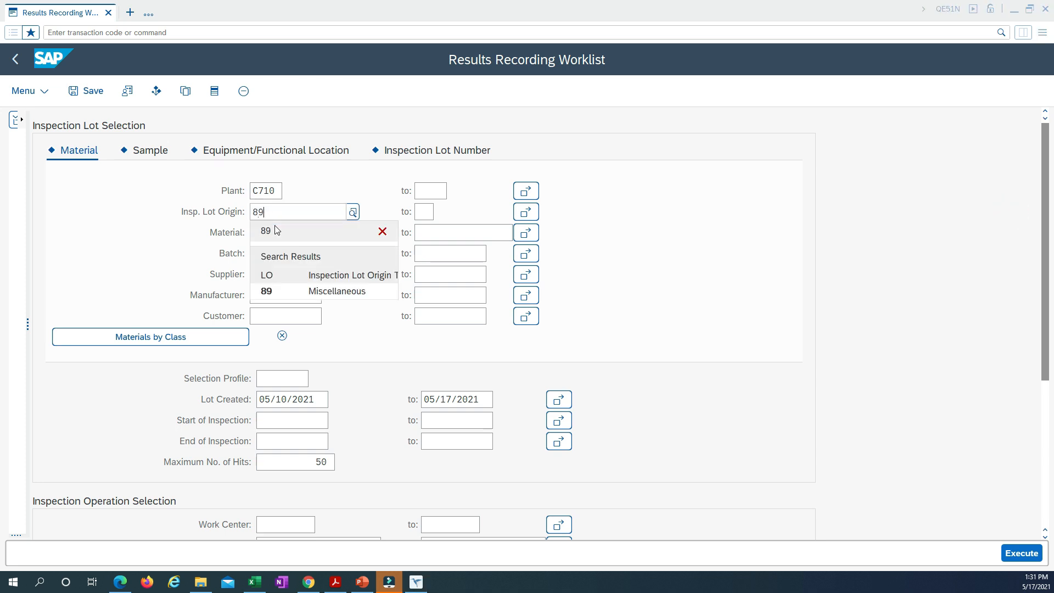
{"action": "left_click", "coordinate": [278, 236]}
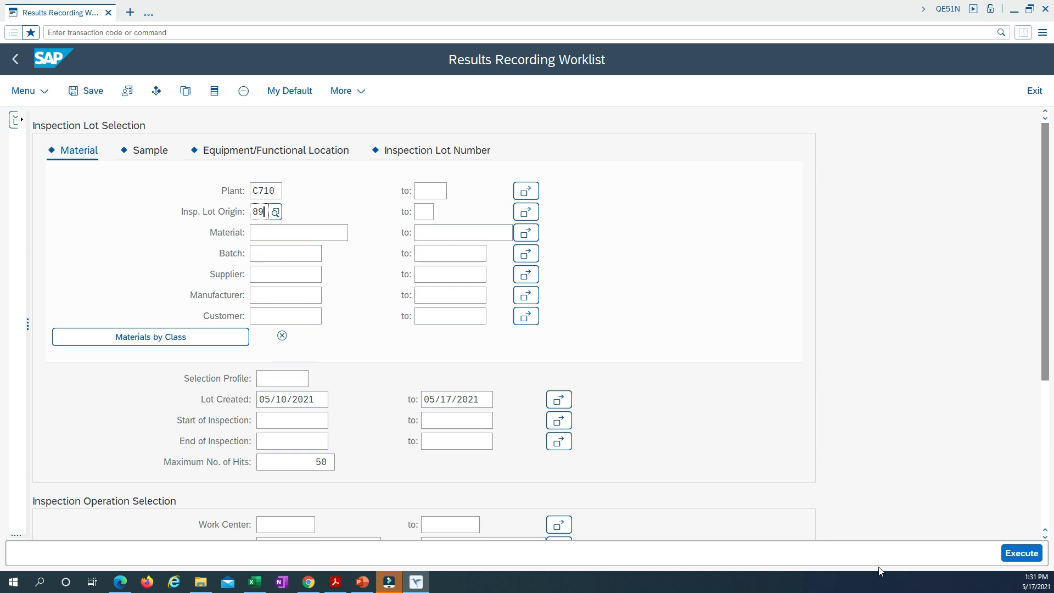
{"action": "left_click", "coordinate": [1020, 554]}
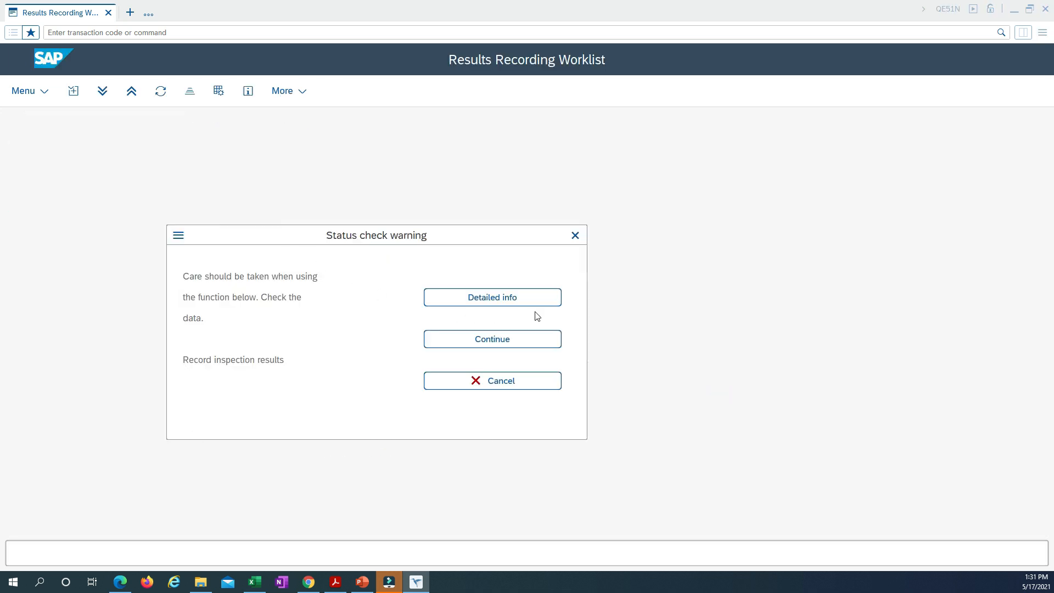
{"action": "left_click", "coordinate": [504, 342]}
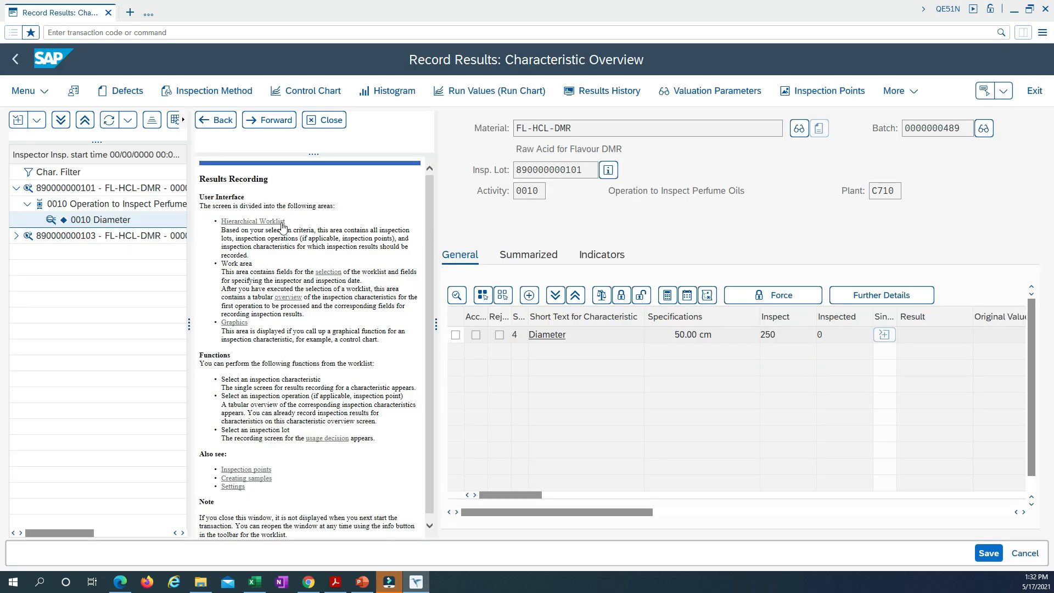
{"action": "left_click", "coordinate": [329, 121]}
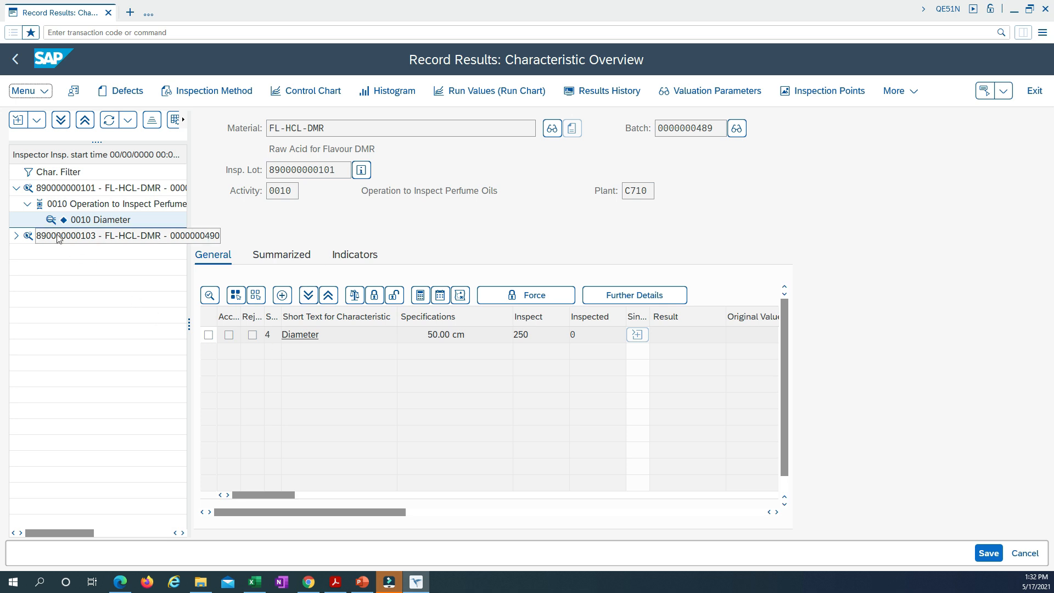
{"action": "left_click", "coordinate": [15, 237]}
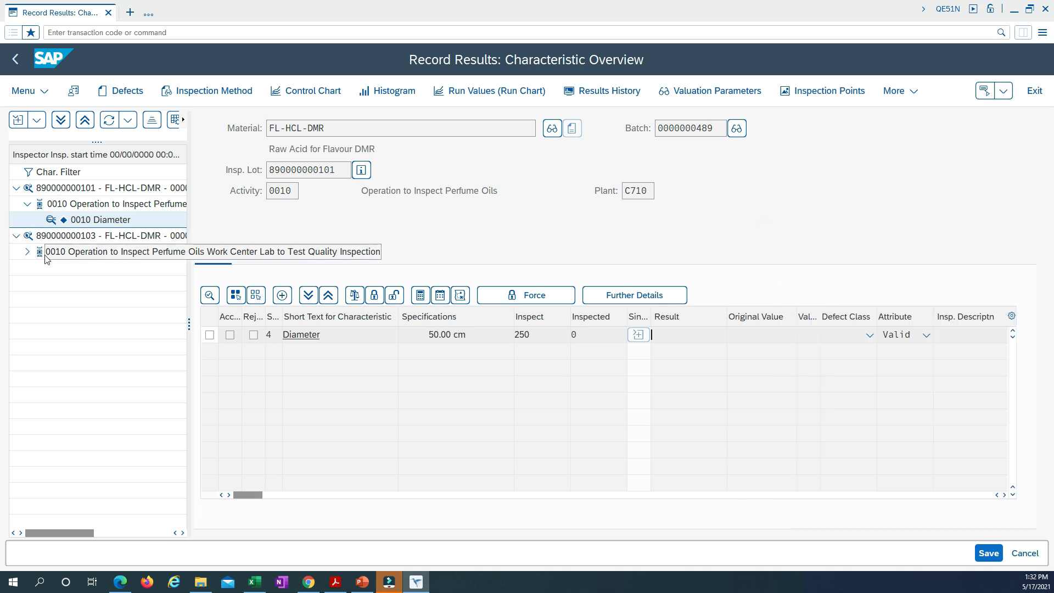
{"action": "left_click", "coordinate": [28, 253]}
{"action": "left_click", "coordinate": [101, 270]}
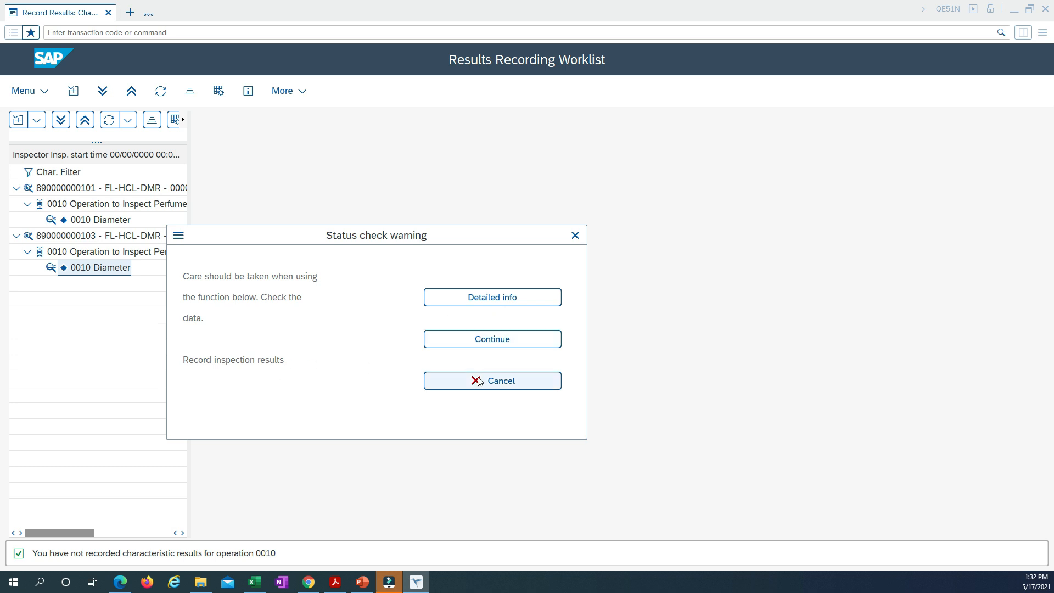
- Examine the influencing system statuses in the status check warning's detailed information, then return to the warning
{"action": "left_click", "coordinate": [483, 299]}
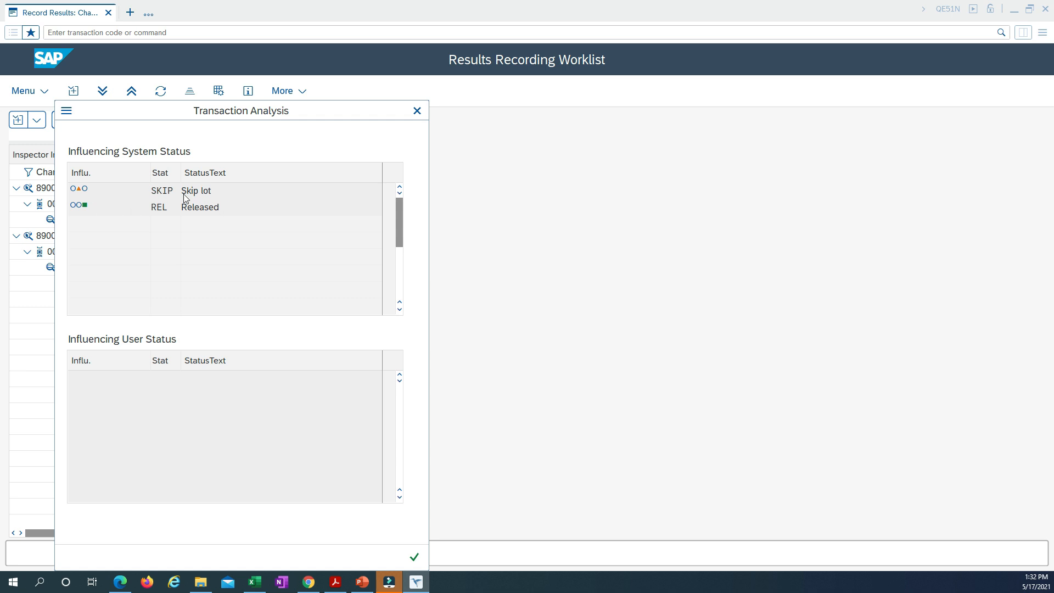
{"action": "left_click_drag", "start_coordinate": [217, 191], "coordinate": [182, 191]}
{"action": "left_click", "coordinate": [416, 112]}
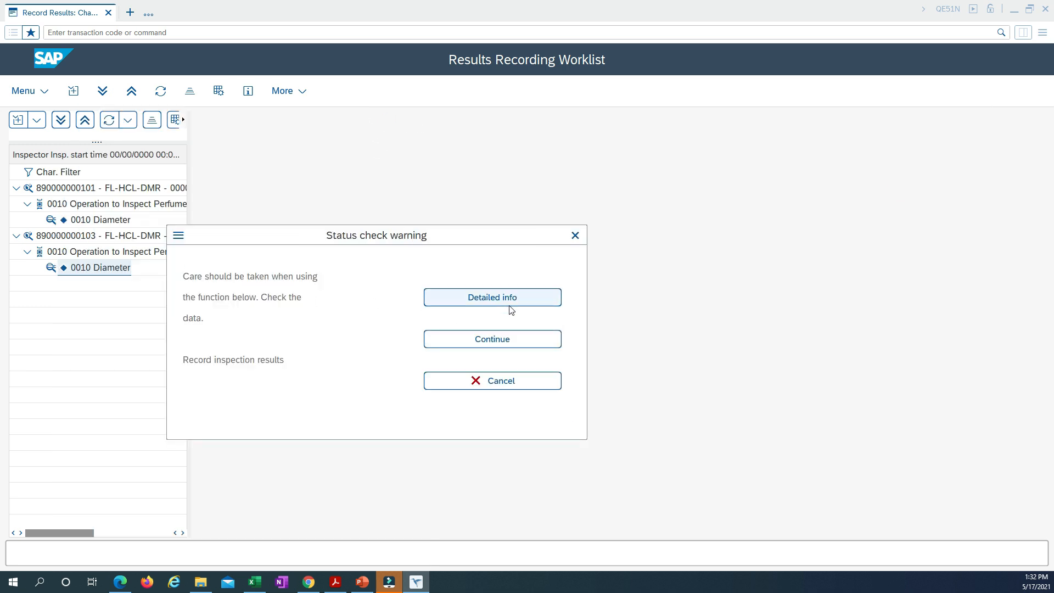
- Continue to the Diameter characteristic, record a mean value of 49, valuate it manually as Accept and save the results
{"action": "left_click", "coordinate": [500, 343]}
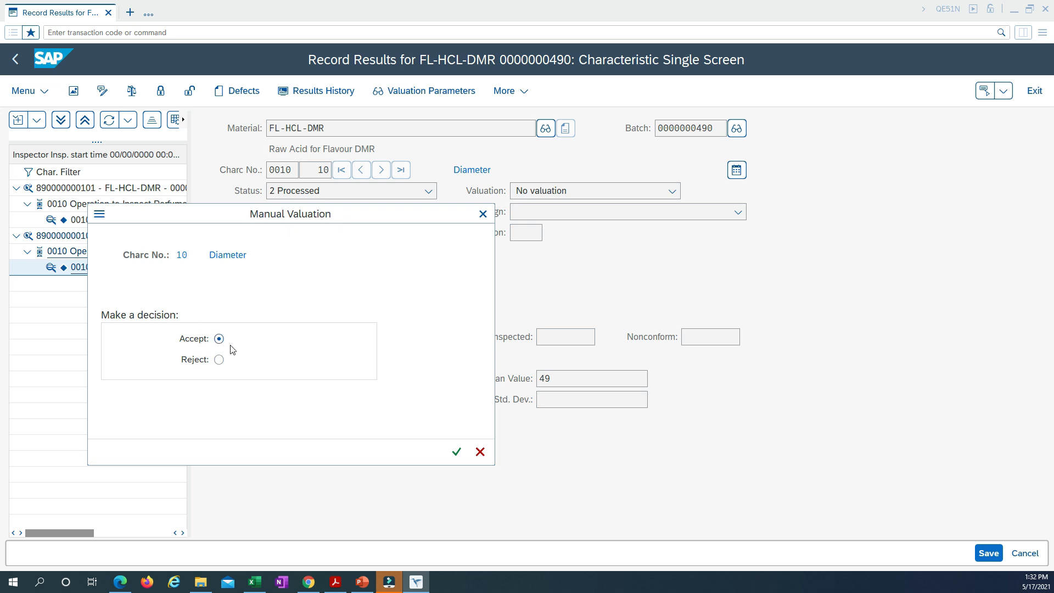
{"action": "left_click", "coordinate": [456, 452]}
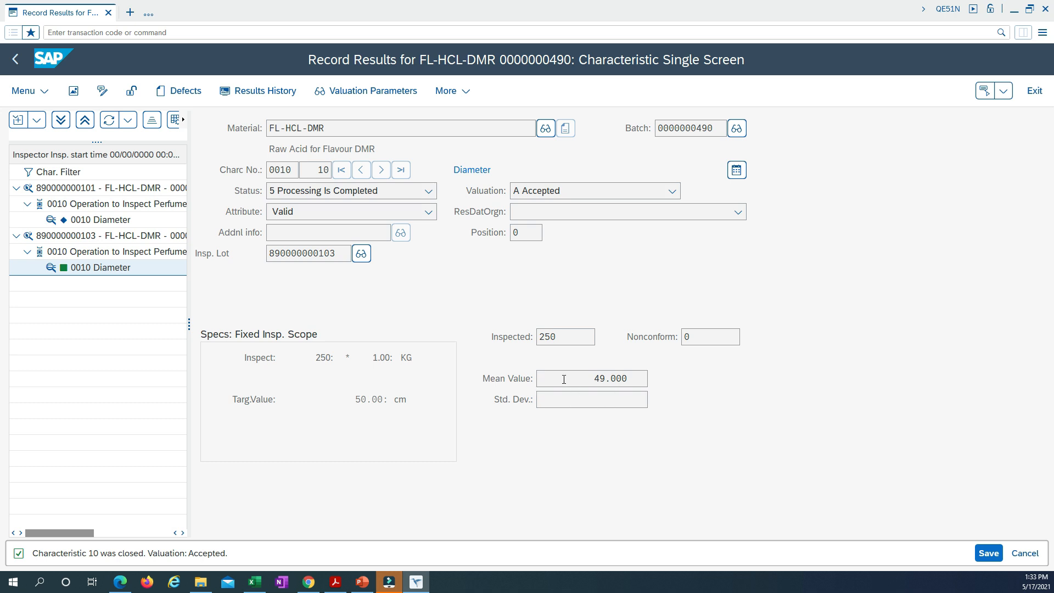
{"action": "left_click", "coordinate": [988, 553]}
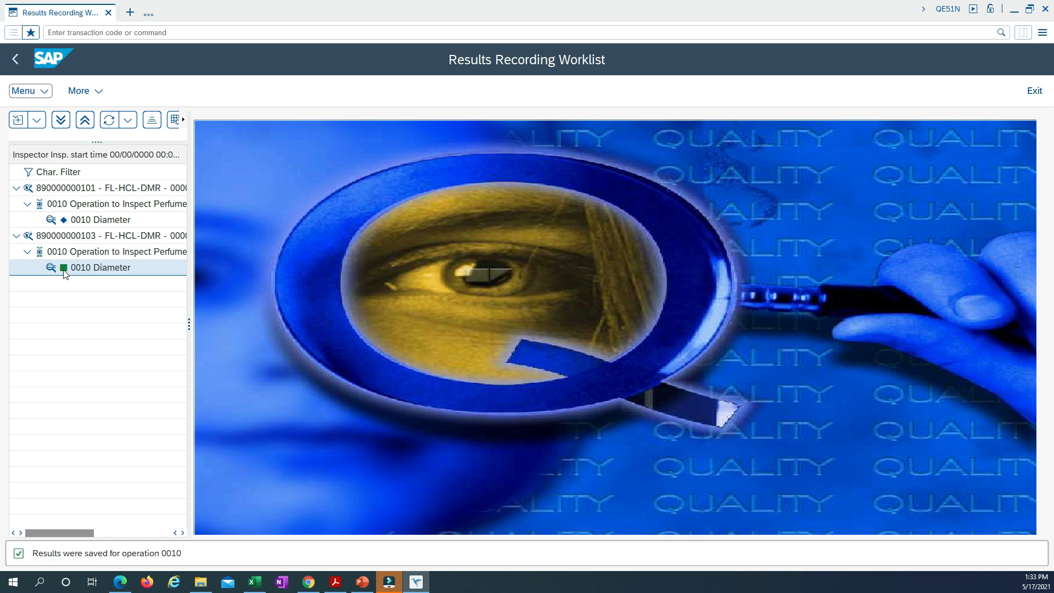
{"action": "double_click", "coordinate": [84, 239]}
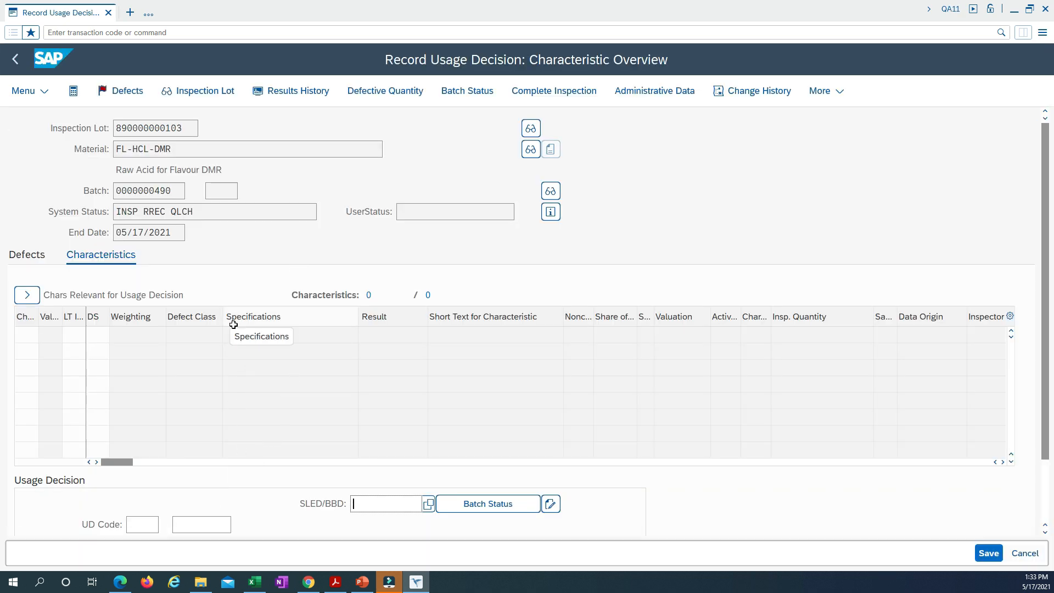
{"action": "scroll", "coordinate": [278, 358], "scroll_direction": "down", "scroll_amount": 1}
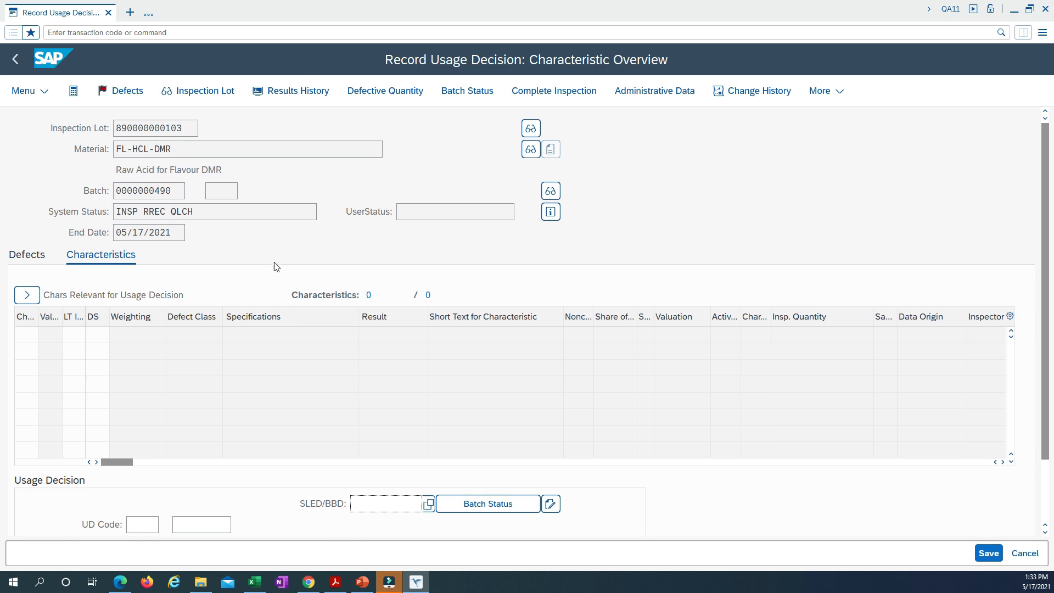
{"action": "scroll", "coordinate": [295, 294], "scroll_direction": "down", "scroll_amount": 1}
{"action": "scroll", "coordinate": [295, 294], "scroll_direction": "down", "scroll_amount": 1}
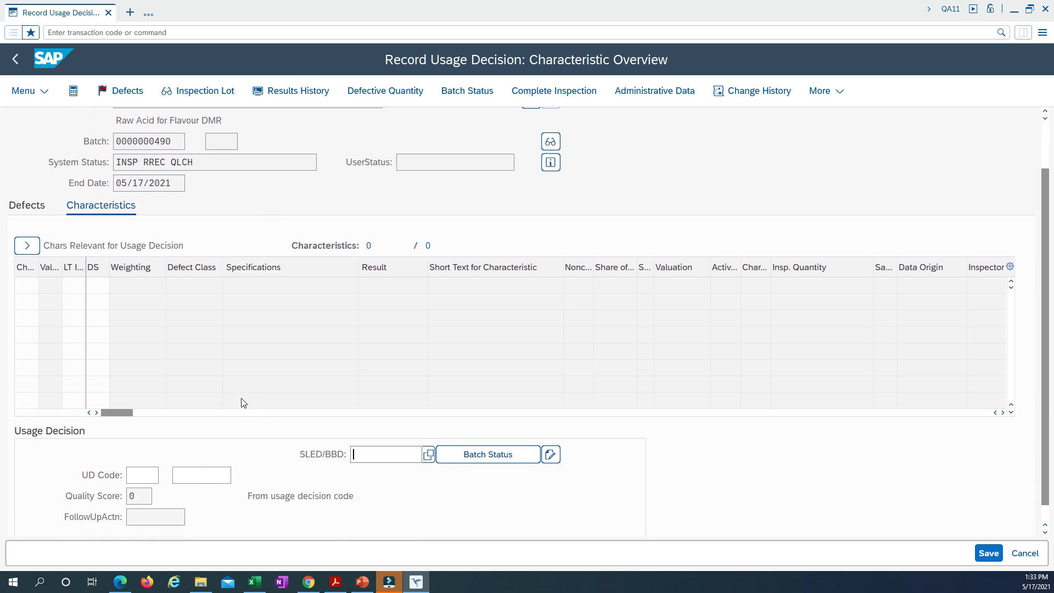
{"action": "scroll", "coordinate": [230, 406], "scroll_direction": "down", "scroll_amount": 1}
{"action": "left_click", "coordinate": [142, 447]}
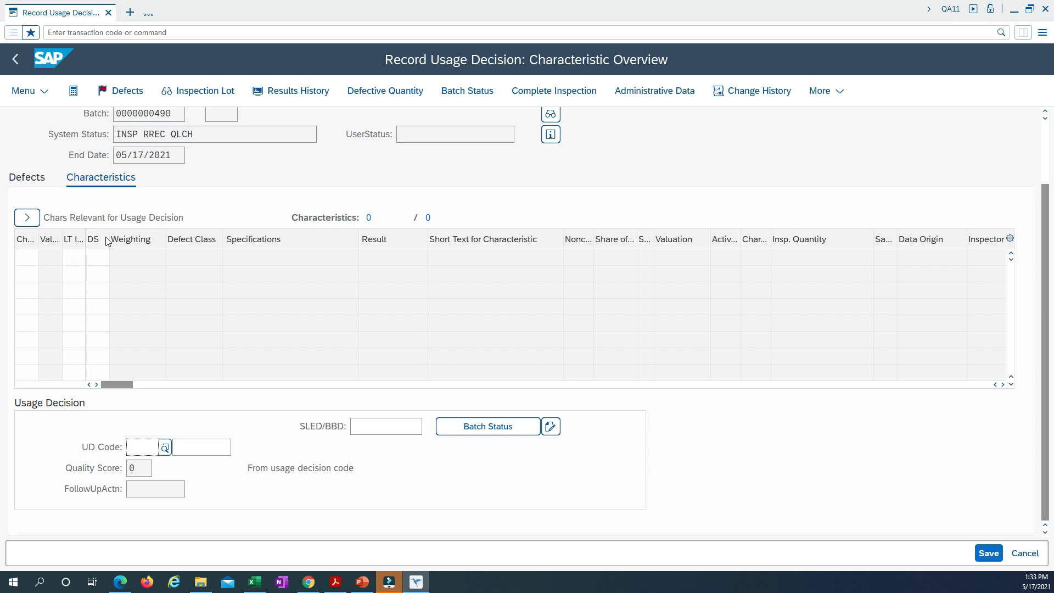
{"action": "left_click", "coordinate": [164, 448]}
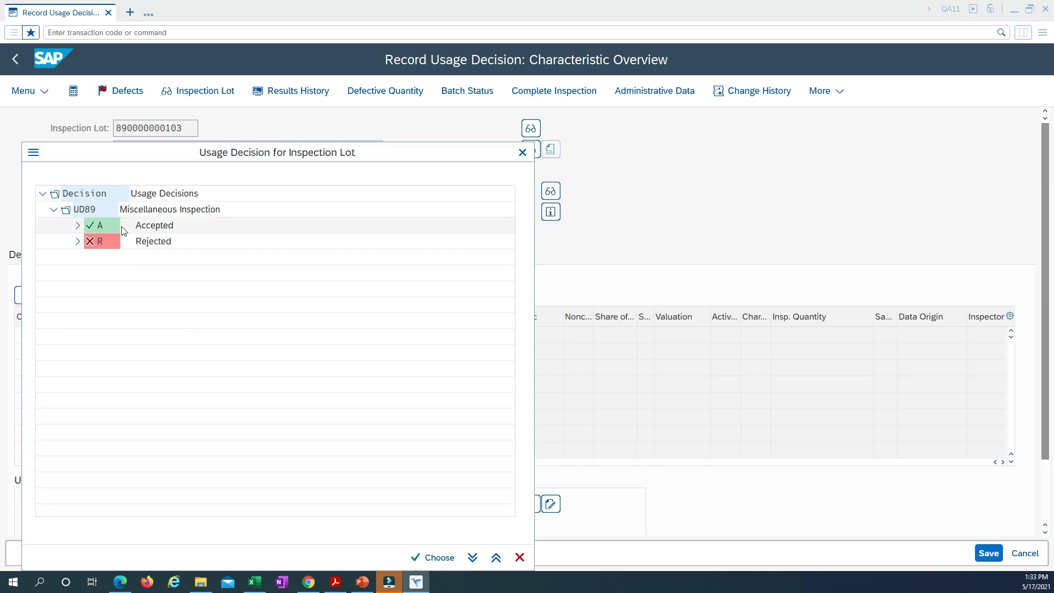
{"action": "double_click", "coordinate": [105, 227]}
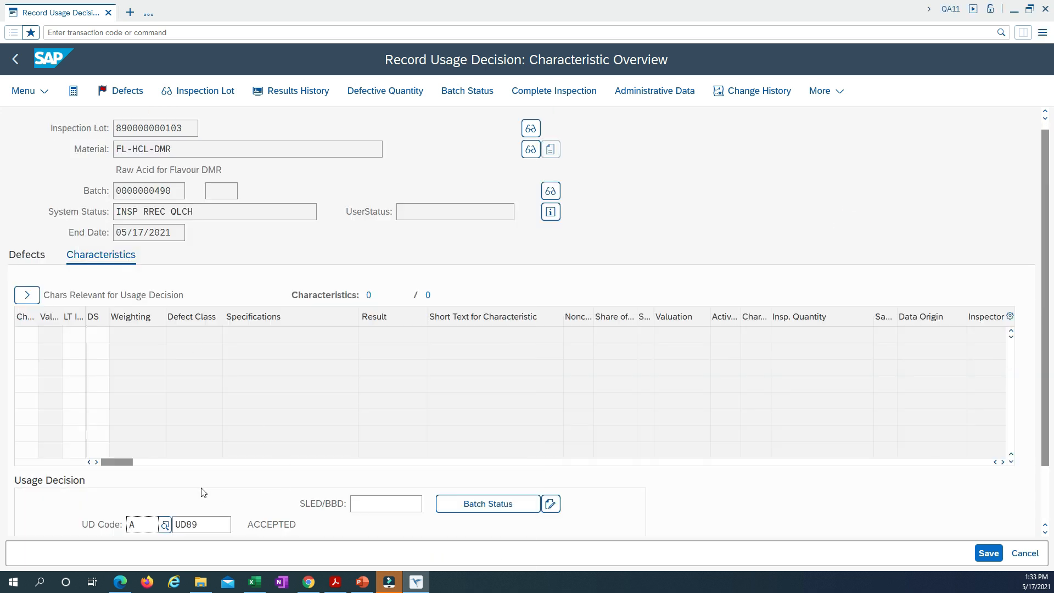
- Check the quality score and follow-up action of the usage decision, and save it
{"action": "scroll", "coordinate": [202, 511], "scroll_direction": "down", "scroll_amount": 2}
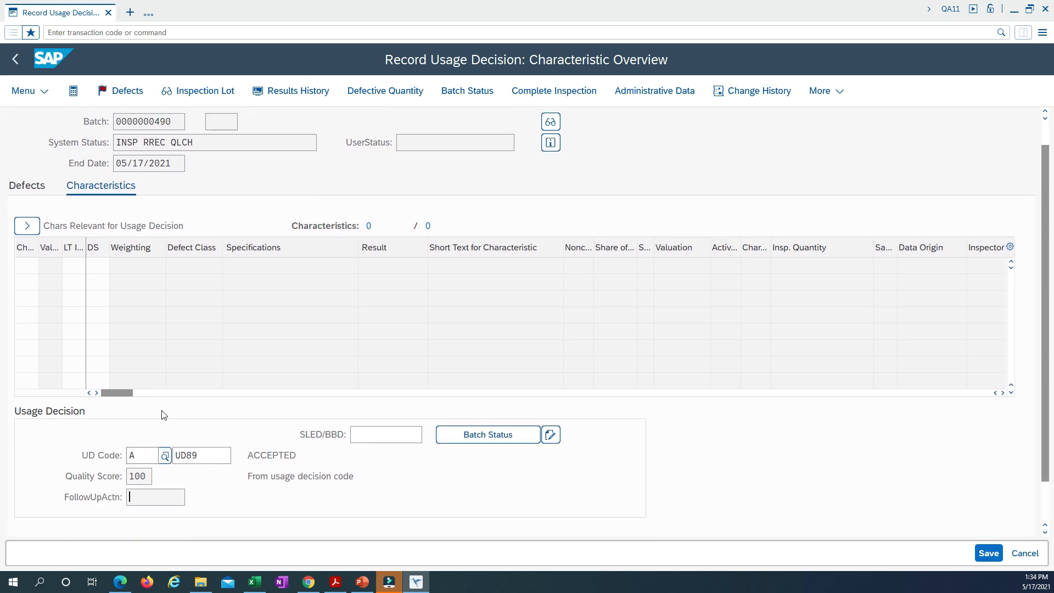
{"action": "scroll", "coordinate": [160, 412], "scroll_direction": "up", "scroll_amount": 2}
{"action": "scroll", "coordinate": [164, 414], "scroll_direction": "down", "scroll_amount": 2}
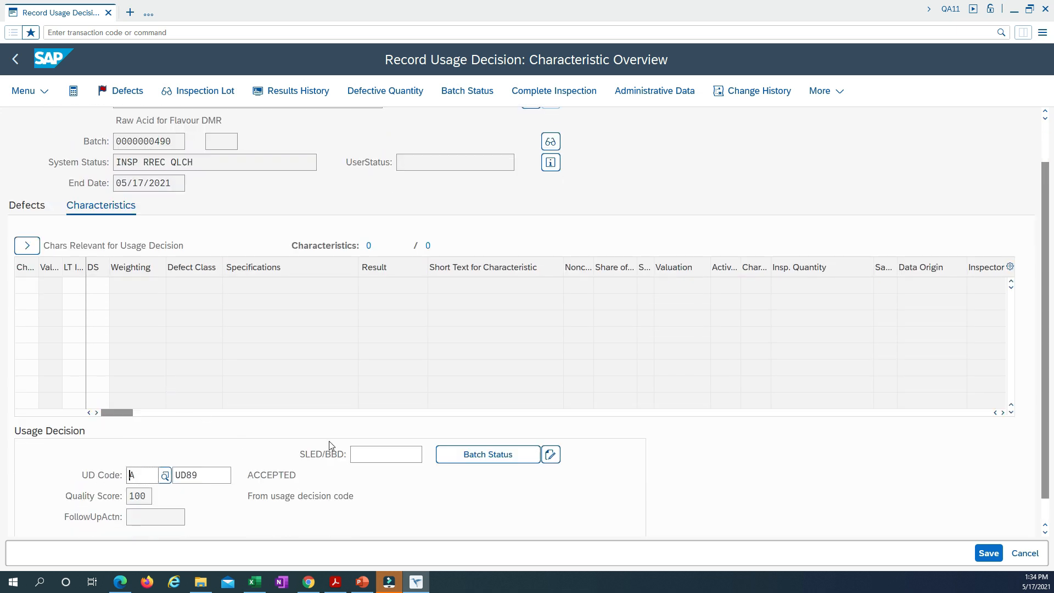
{"action": "left_click", "coordinate": [988, 553]}
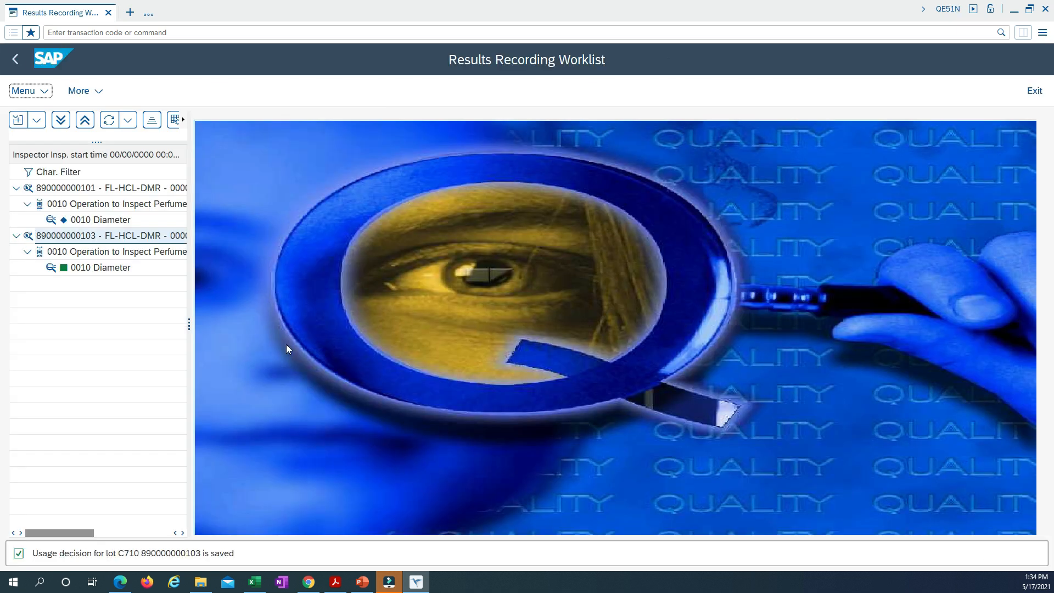